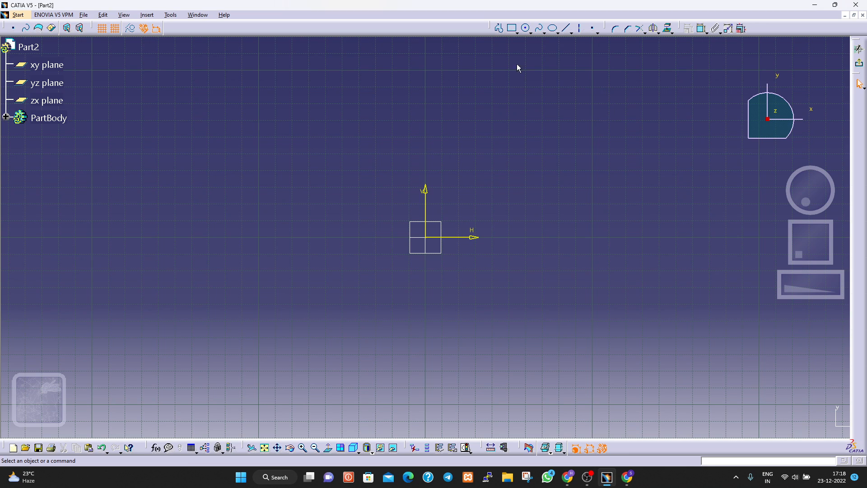
# Step: Draw the profile's outer outline from the sketch origin: vertical side, rising slope, horizontal top edge at 80 mm, falling slope and short vertical end
pyautogui.click(499, 29)
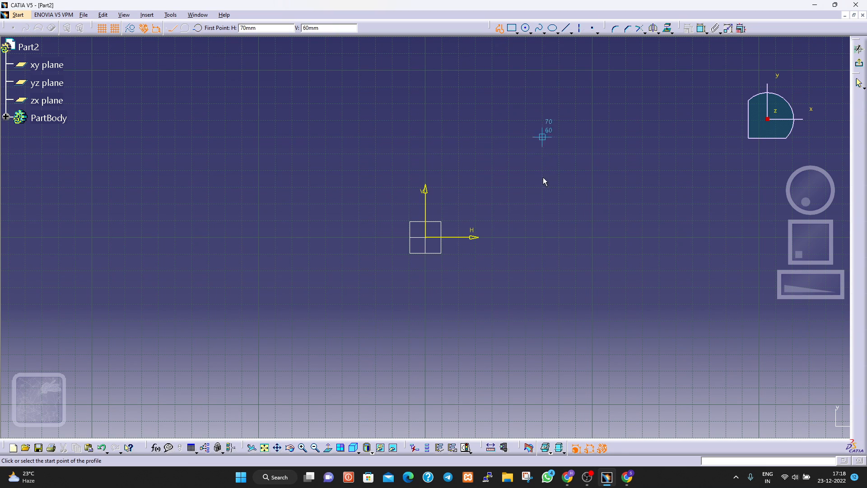
pyautogui.click(431, 234)
pyautogui.click(432, 138)
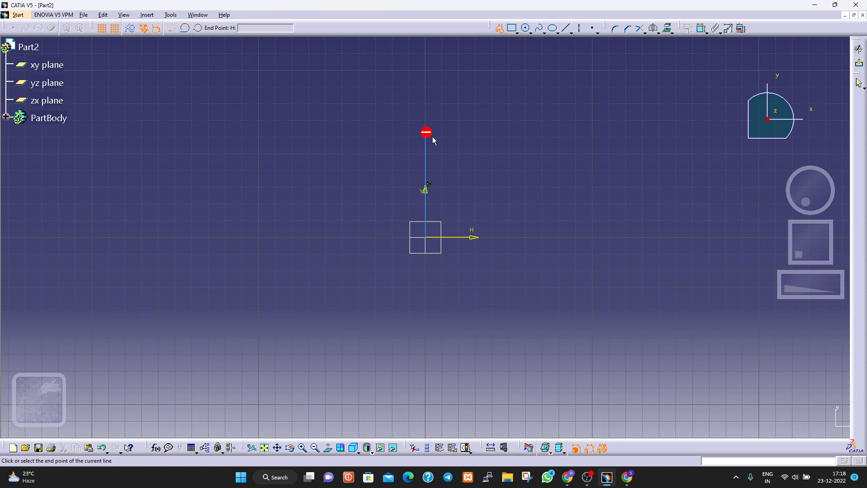
pyautogui.click(510, 104)
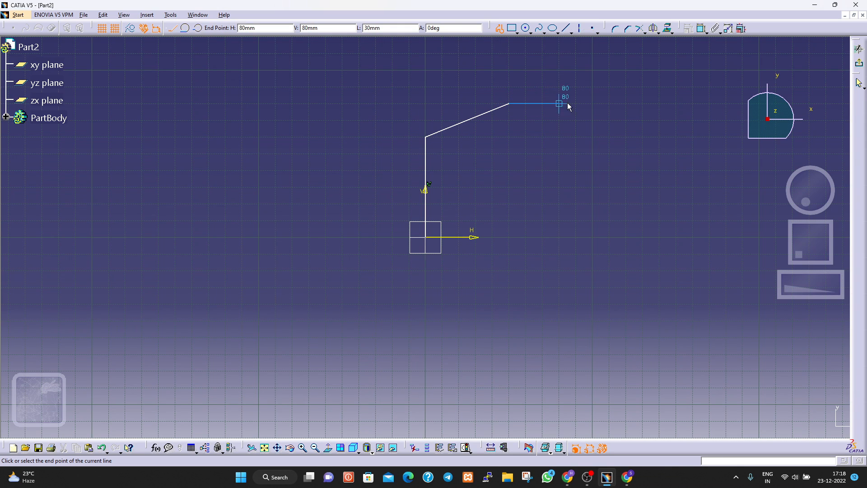
pyautogui.click(611, 105)
pyautogui.click(677, 153)
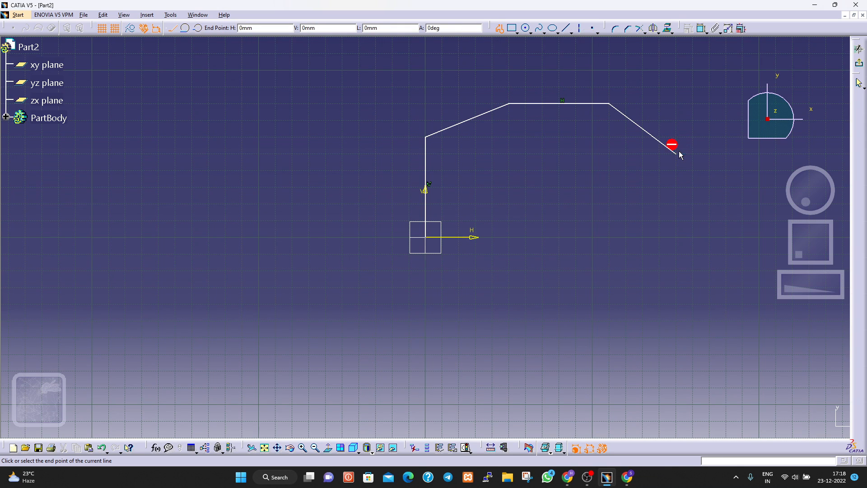
pyautogui.click(678, 201)
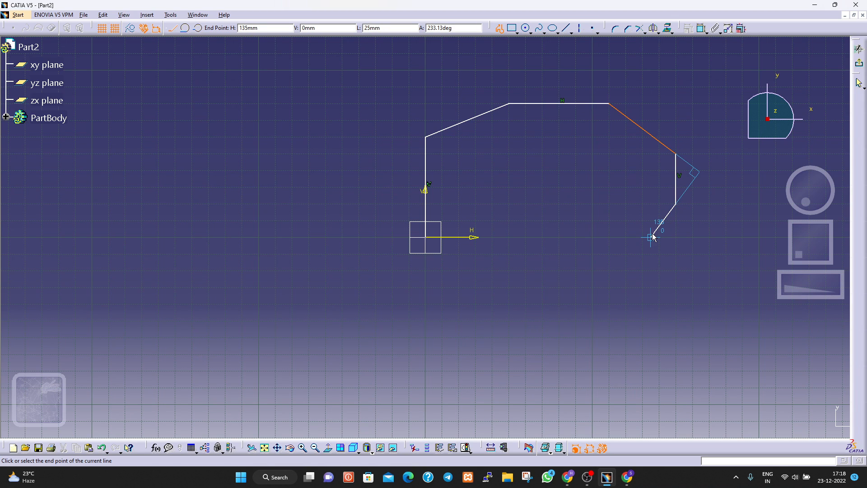
# Step: Close the profile to the origin with a bottom edge starting at H 135 mm, a notch 30 mm high and a 12 mm wide leg, and exit the sketch
pyautogui.click(651, 237)
pyautogui.click(509, 237)
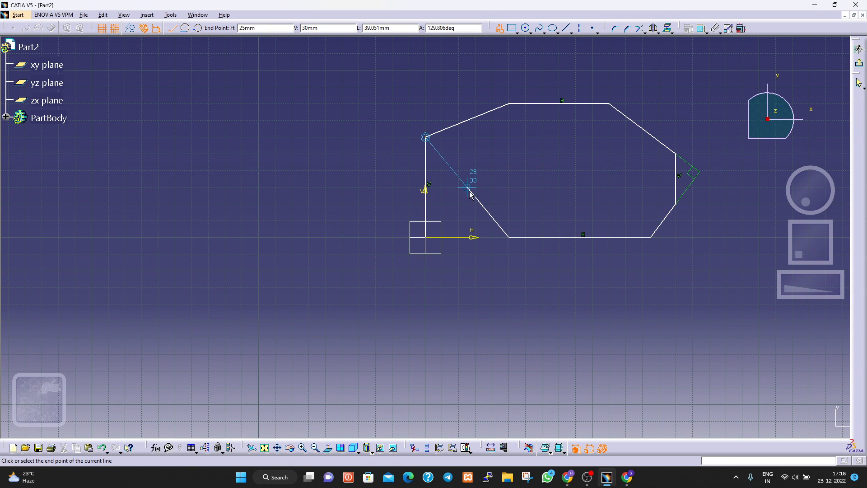
pyautogui.click(467, 187)
pyautogui.click(445, 186)
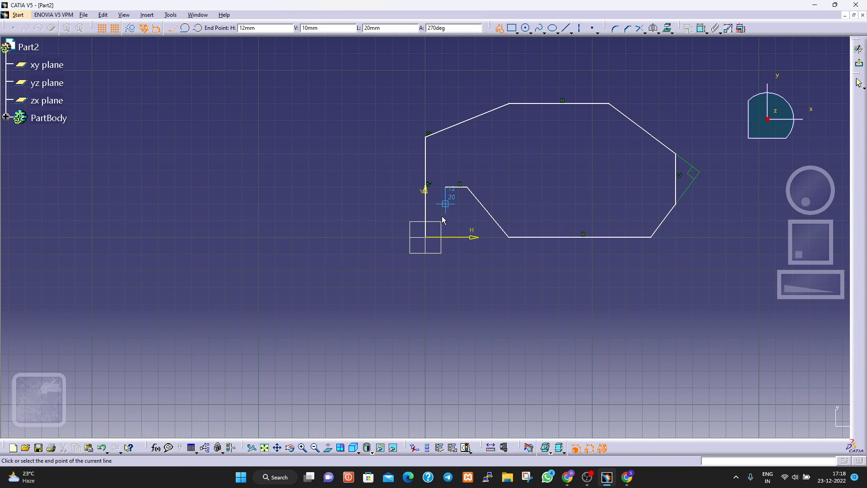
pyautogui.click(445, 237)
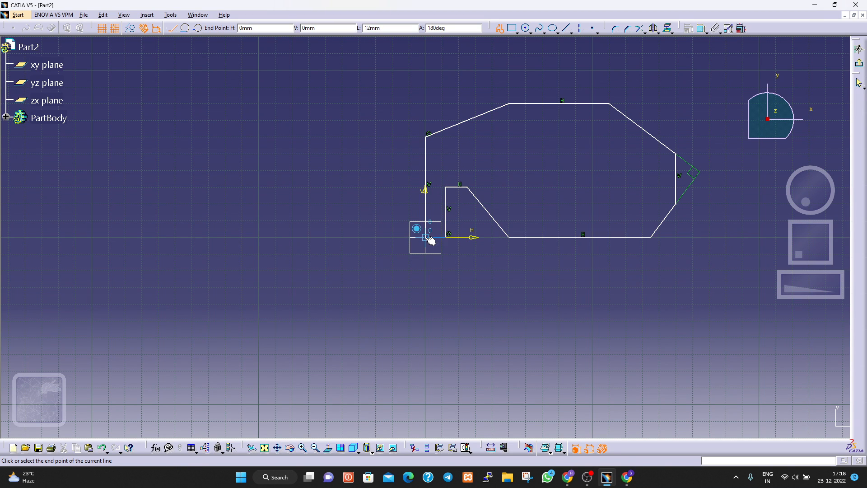
pyautogui.click(426, 237)
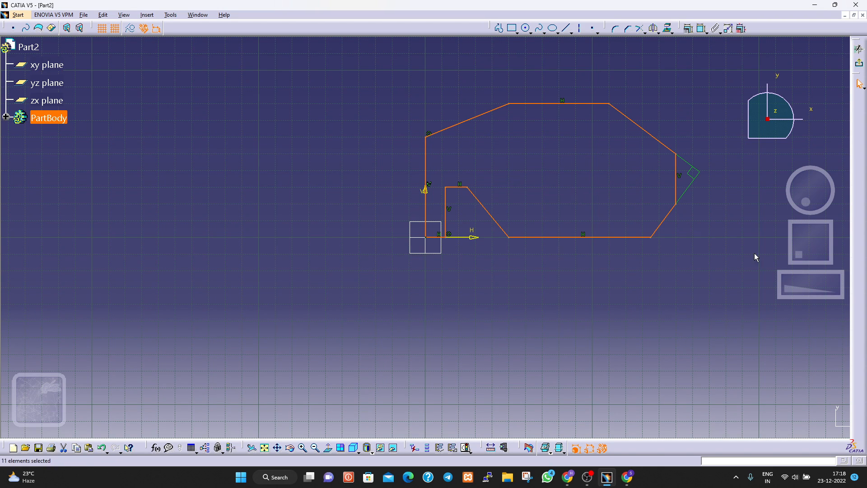
pyautogui.click(859, 64)
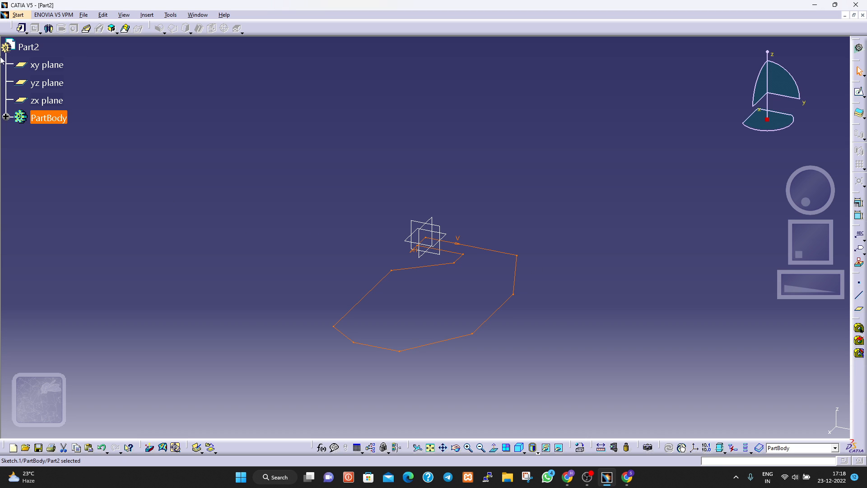
# Step: Try to revolve the profile 360 degrees about the sketch's horizontal axis as a Shaft
pyautogui.click(48, 28)
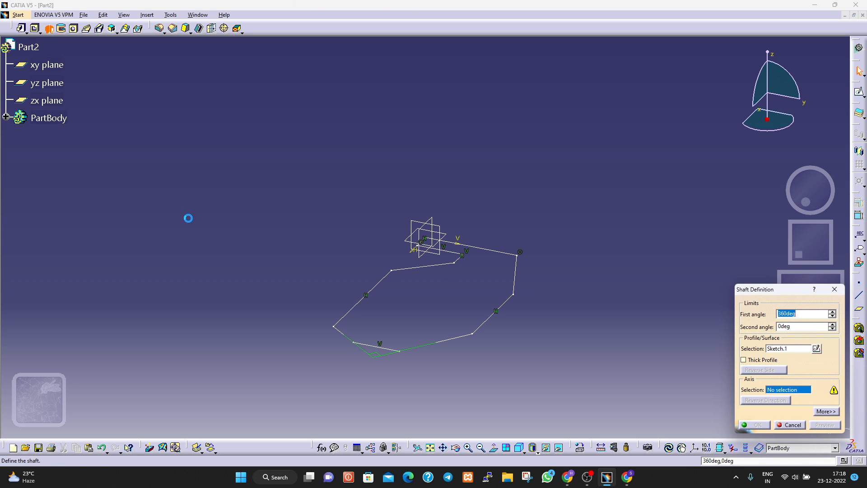
pyautogui.click(416, 254)
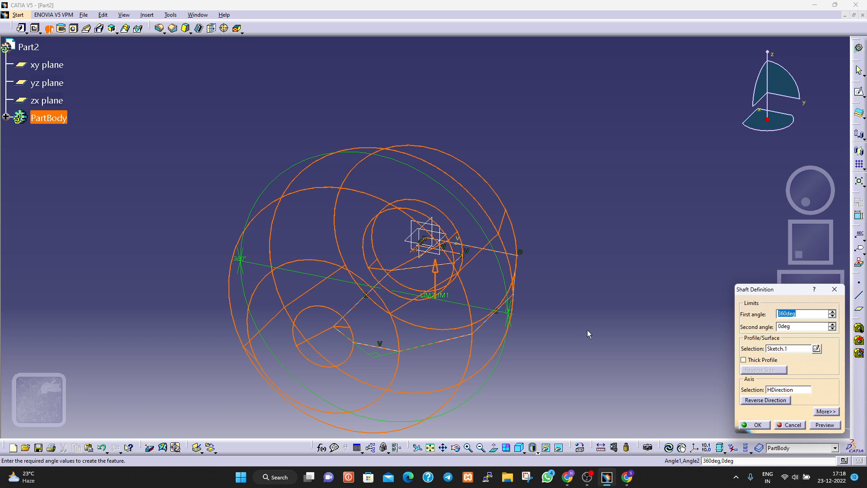
pyautogui.click(815, 425)
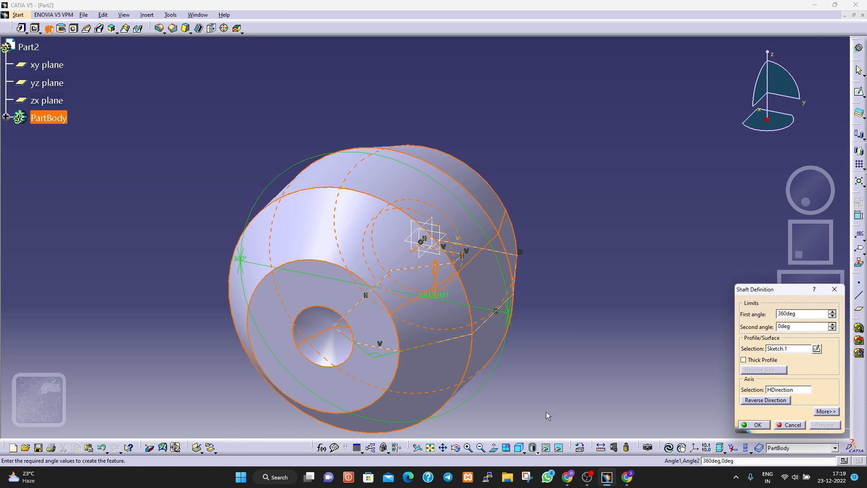
pyautogui.moveTo(516, 415); pyautogui.dragTo(551, 368, button='middle')
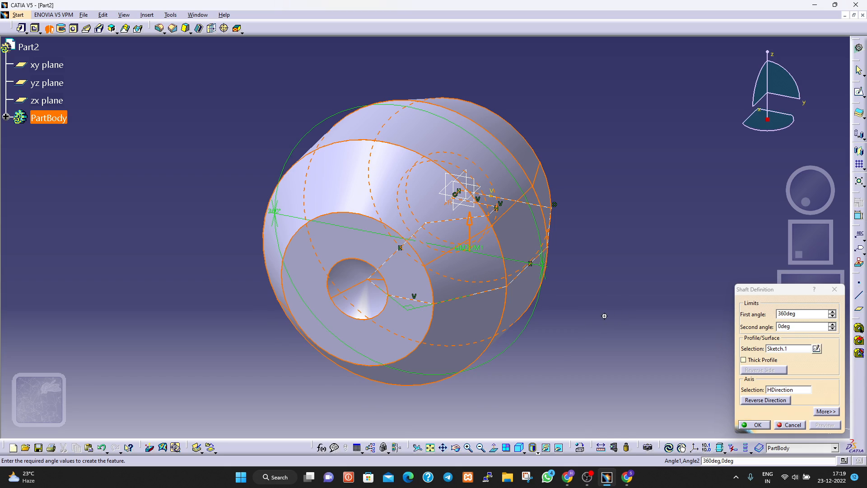
pyautogui.moveTo(604, 315); pyautogui.dragTo(589, 204, button='middle')
pyautogui.moveTo(431, 331); pyautogui.dragTo(634, 207, button='middle')
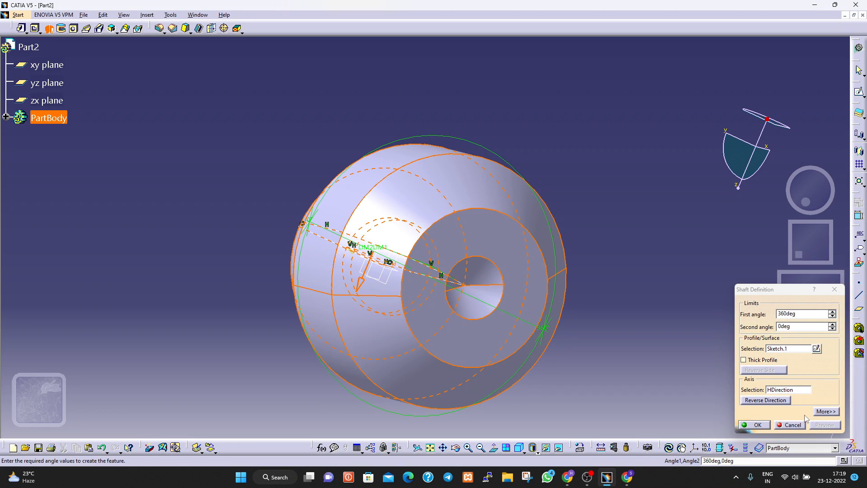
pyautogui.click(793, 425)
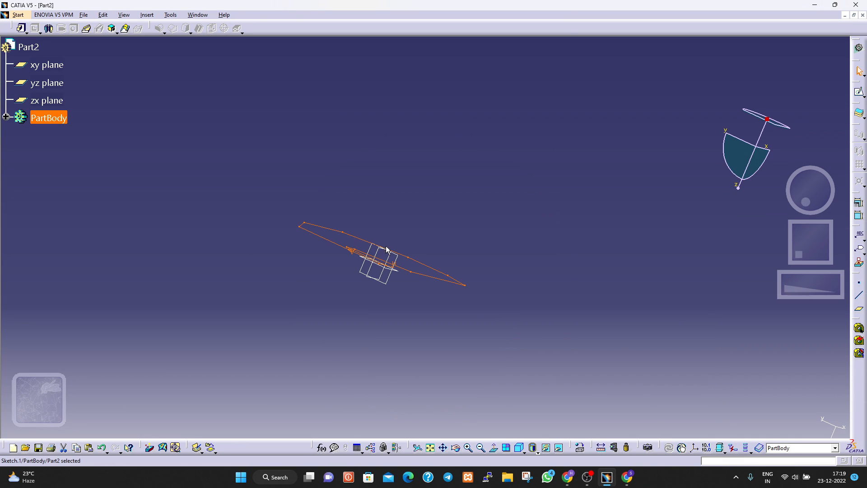
# Step: Extrude the closed profile sketch into a solid Pad with a length of 20 mm
pyautogui.moveTo(568, 265)
pyautogui.mouseDown(button='middle')
pyautogui.moveTo(565, 257)
pyautogui.moveTo(531, 281)
pyautogui.mouseUp(button='middle')
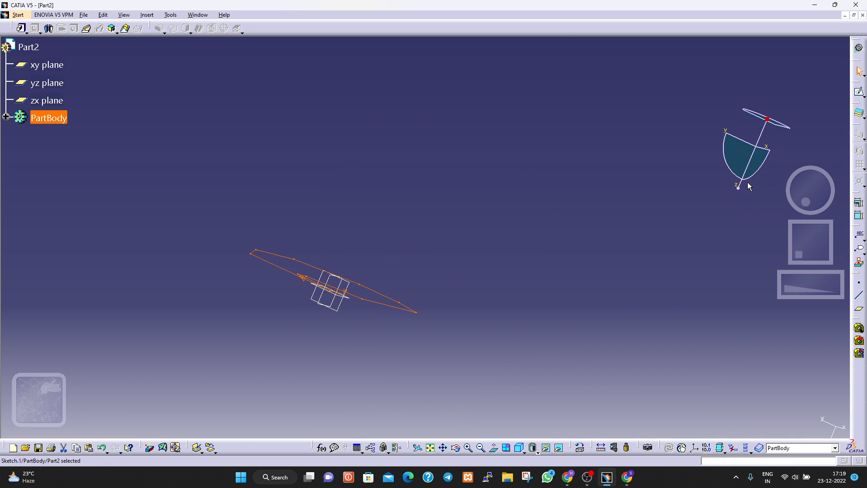
pyautogui.moveTo(806, 193)
pyautogui.mouseDown()
pyautogui.moveTo(811, 158)
pyautogui.moveTo(841, 175)
pyautogui.moveTo(812, 155)
pyautogui.moveTo(818, 130)
pyautogui.mouseUp()
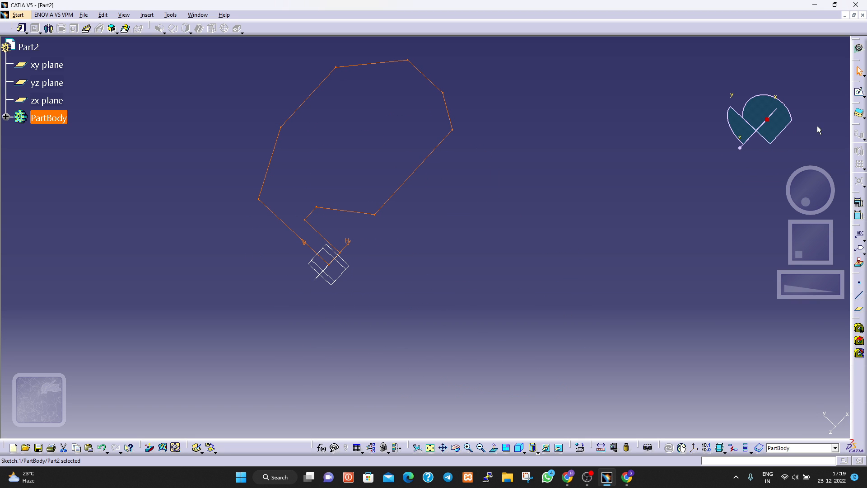
pyautogui.click(21, 28)
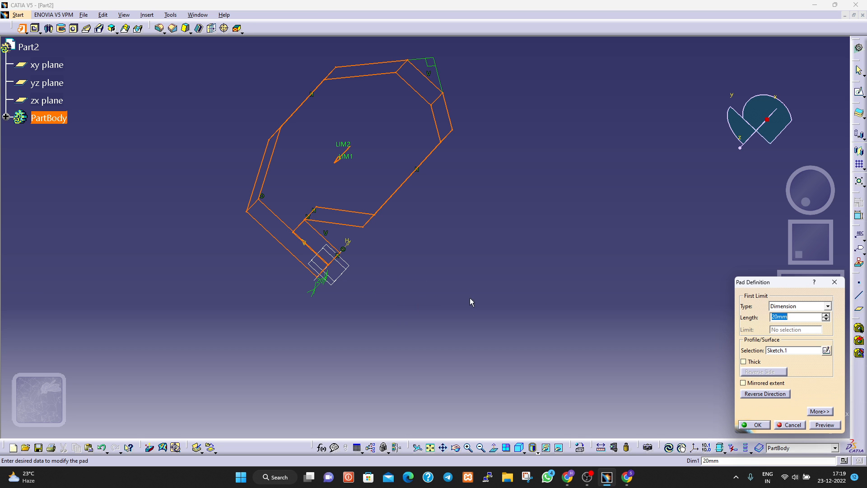
pyautogui.moveTo(819, 195); pyautogui.dragTo(729, 217)
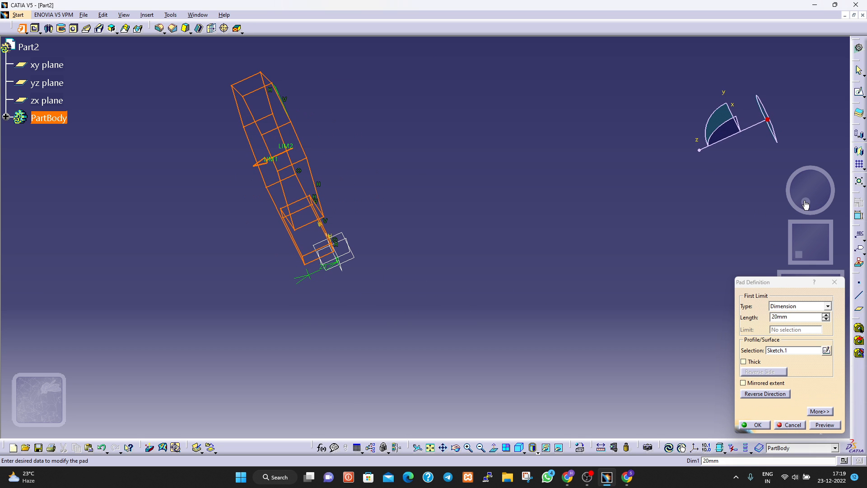
pyautogui.moveTo(806, 204)
pyautogui.mouseDown()
pyautogui.moveTo(819, 194)
pyautogui.moveTo(805, 156)
pyautogui.moveTo(739, 170)
pyautogui.moveTo(714, 208)
pyautogui.mouseUp()
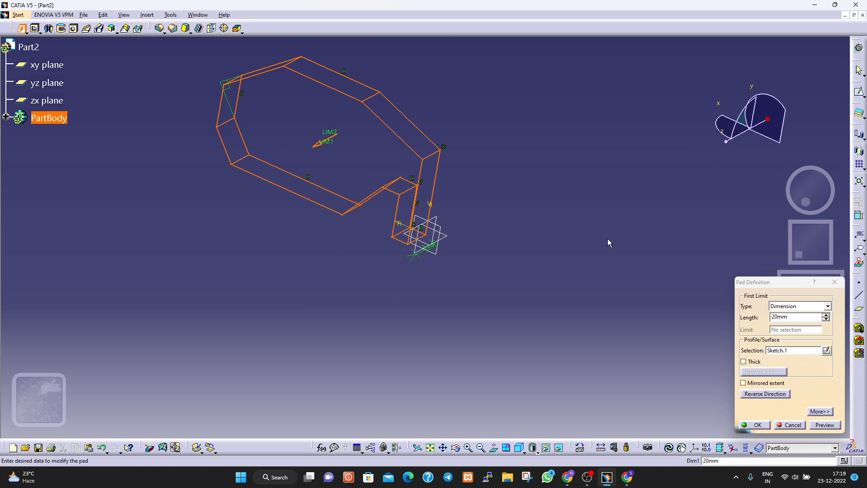
pyautogui.click(757, 424)
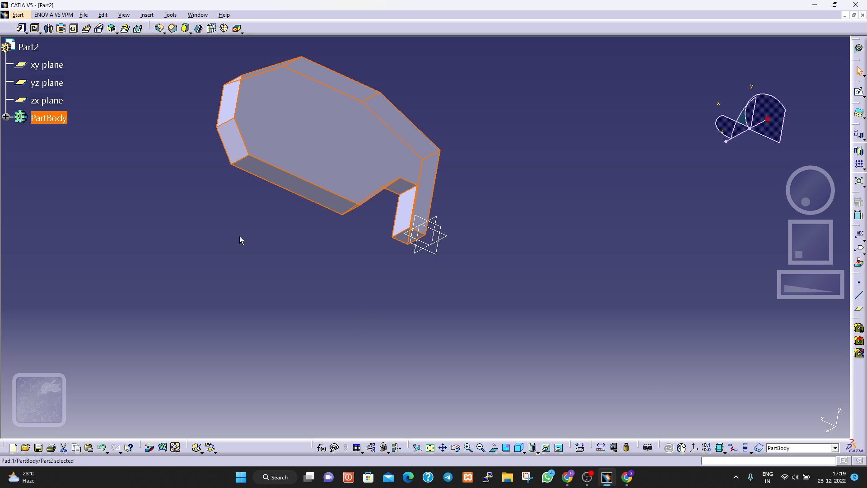
# Step: Sketch a small circle on the pad's large flat face near its long horizontal upper edge, and exit the sketch
pyautogui.moveTo(445, 302); pyautogui.dragTo(509, 246, button='middle')
pyautogui.click(382, 228)
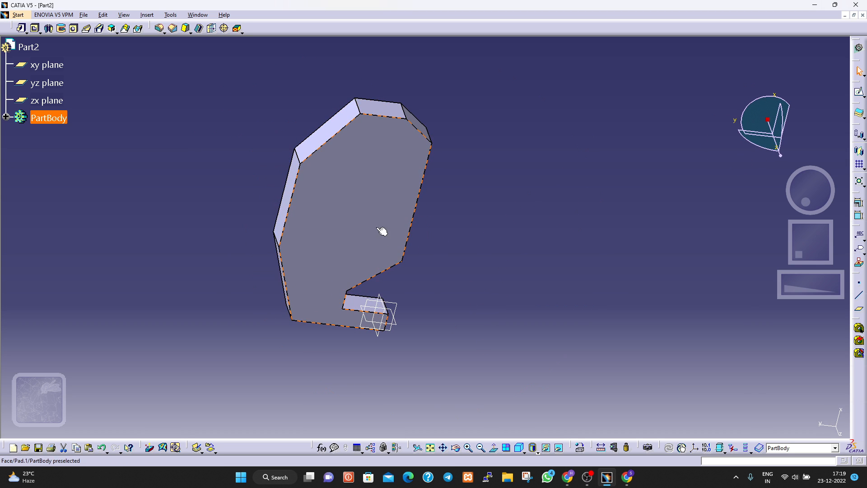
pyautogui.click(858, 92)
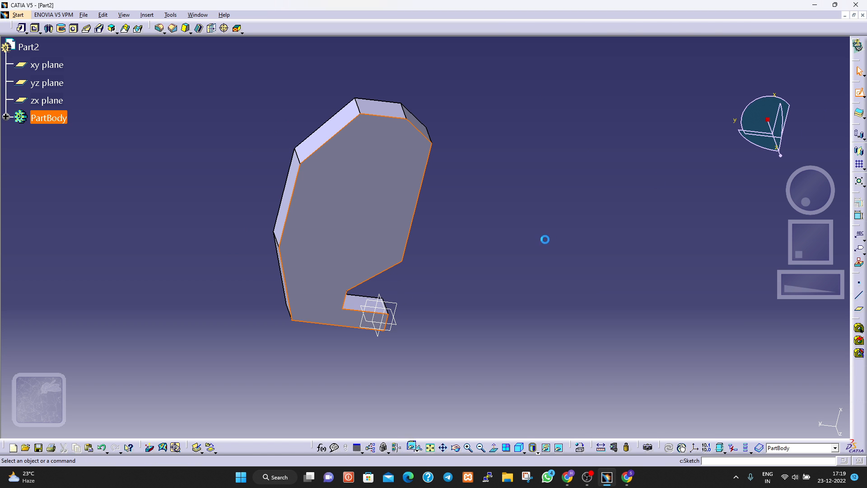
pyautogui.click(467, 54)
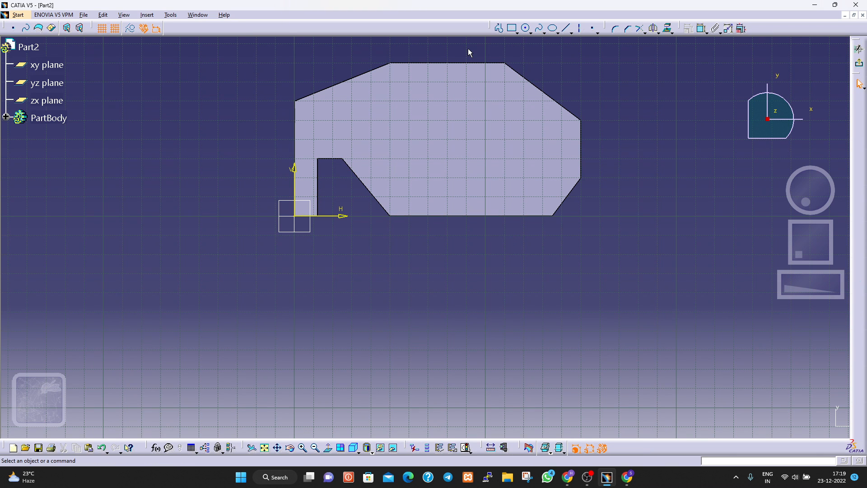
pyautogui.click(527, 29)
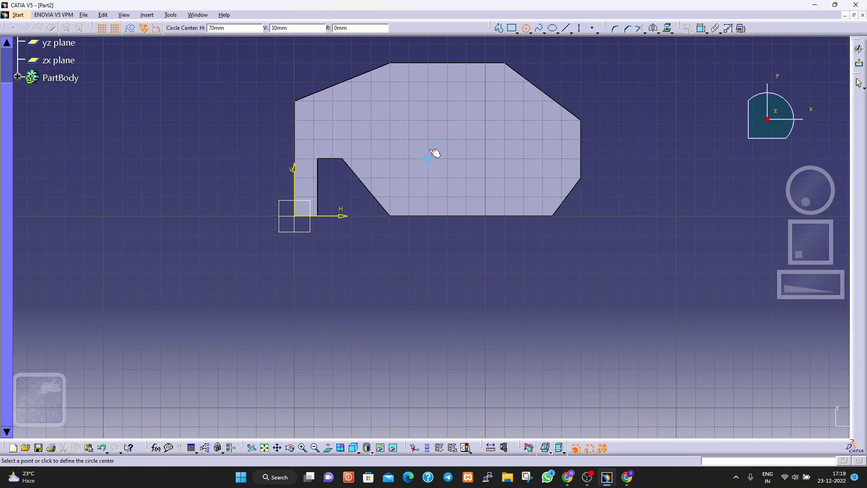
pyautogui.click(429, 100)
pyautogui.click(447, 99)
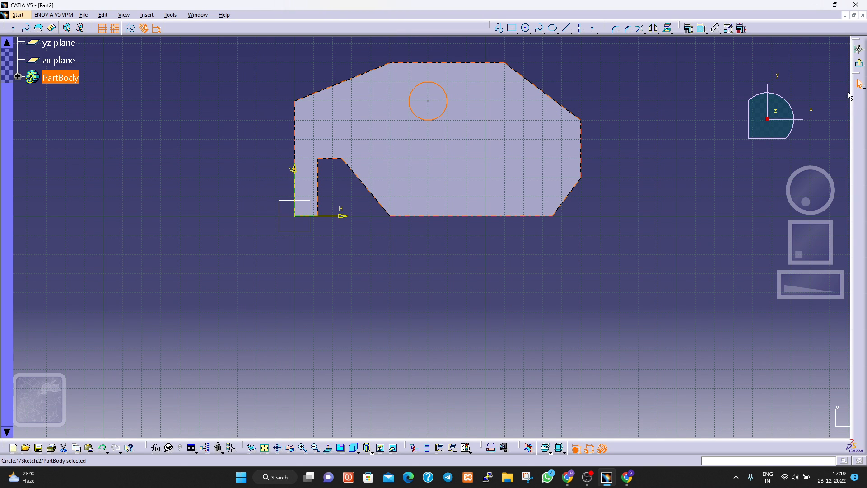
pyautogui.click(859, 63)
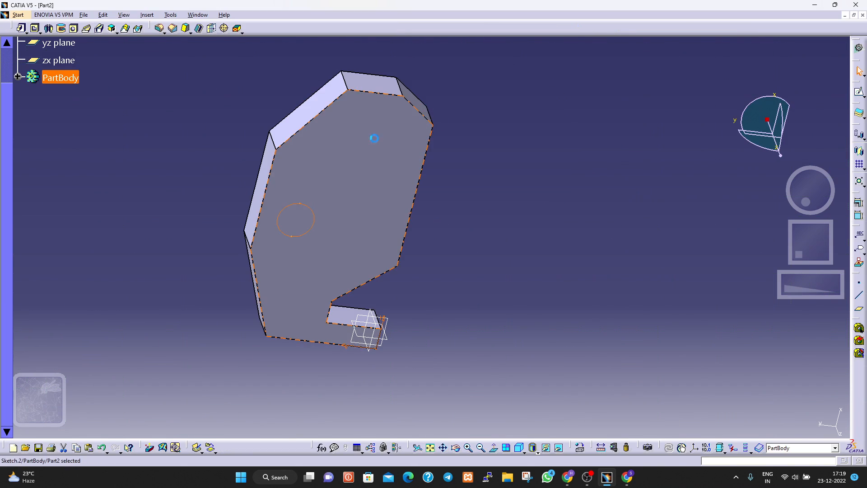
# Step: Cut the circle sketch into the pad as a Pocket with a depth of 20 mm
pyautogui.click(35, 30)
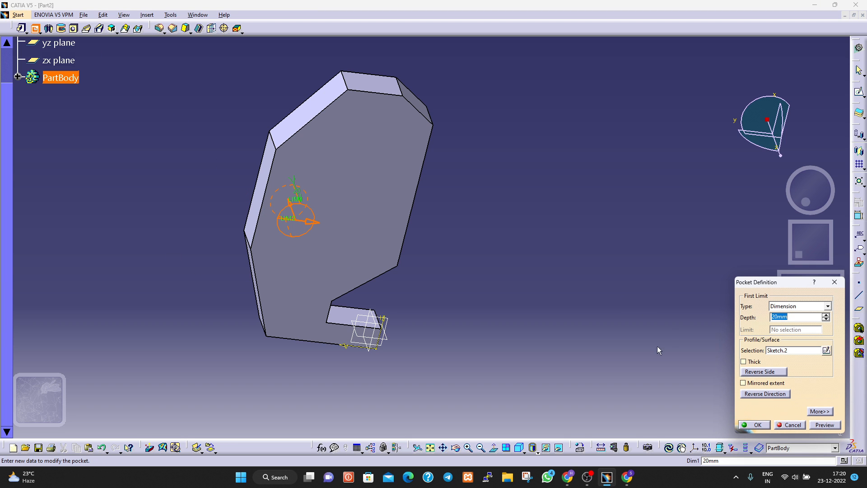
pyautogui.click(824, 425)
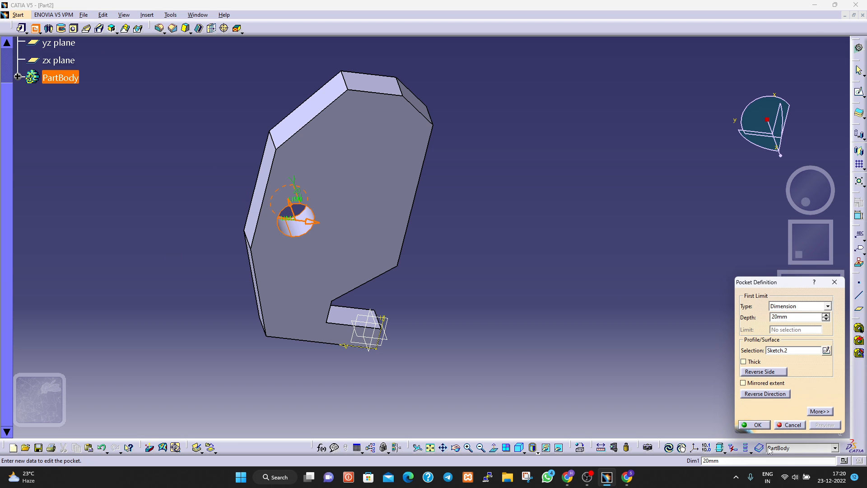
pyautogui.click(754, 425)
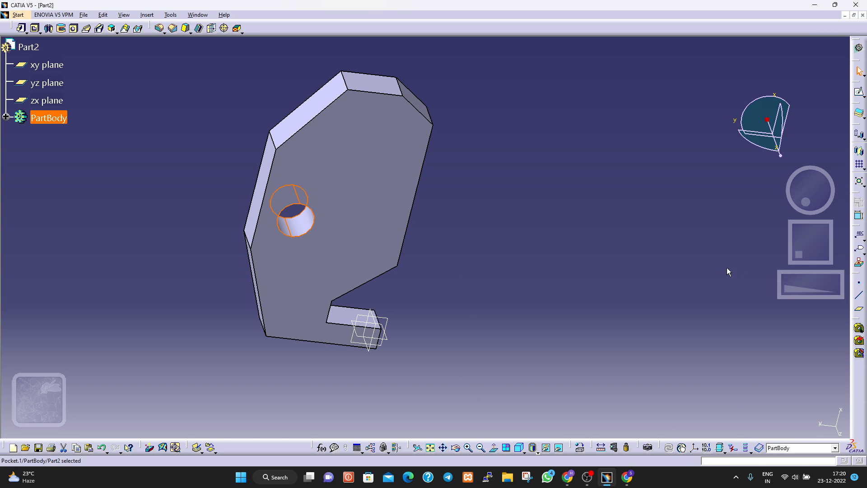
pyautogui.moveTo(804, 202); pyautogui.dragTo(835, 221)
pyautogui.moveTo(818, 257); pyautogui.dragTo(775, 285)
pyautogui.moveTo(806, 202); pyautogui.dragTo(758, 211)
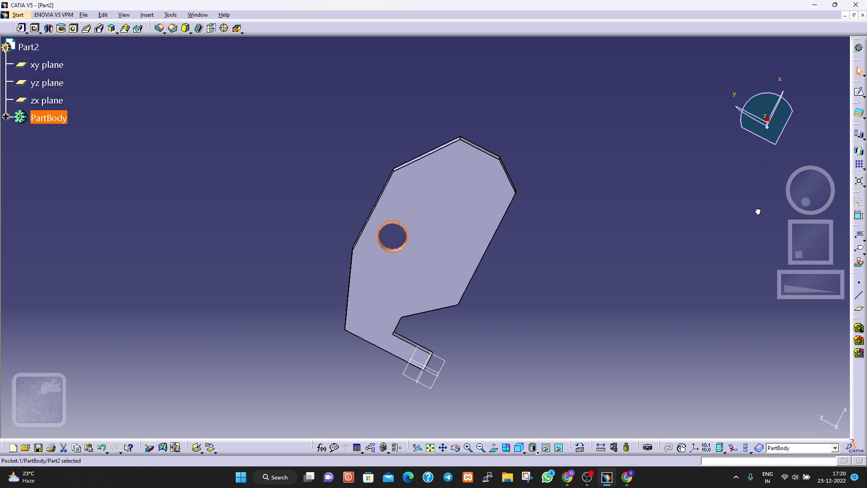
pyautogui.click(665, 273)
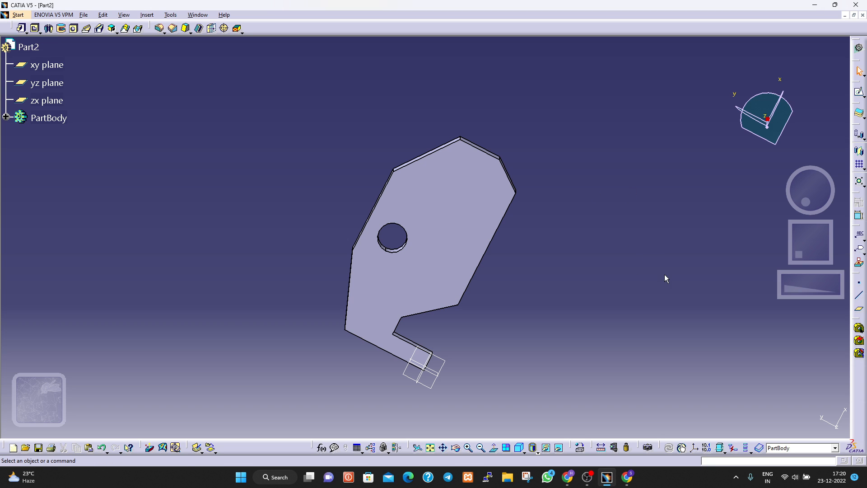
# Step: On the xy plane beside the solid, sketch a vertical line about 130 mm long with a flag-shaped horizontal, slanted and short horizontal outline beside it
pyautogui.click(45, 65)
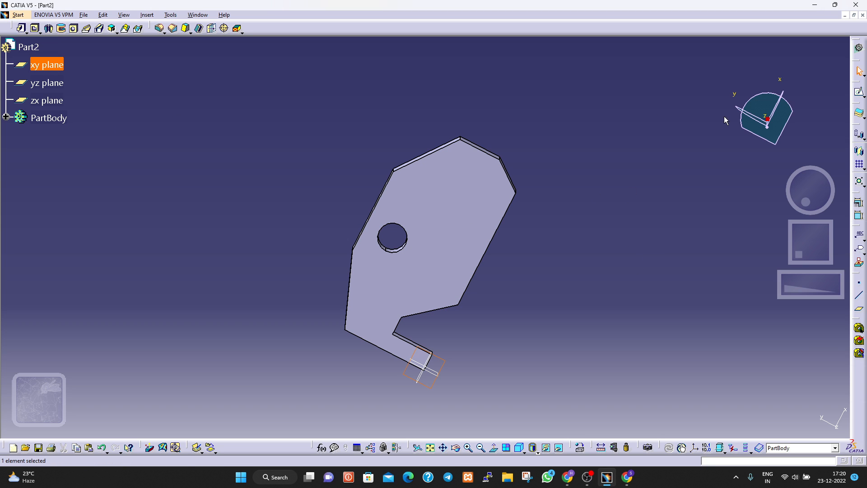
pyautogui.click(858, 92)
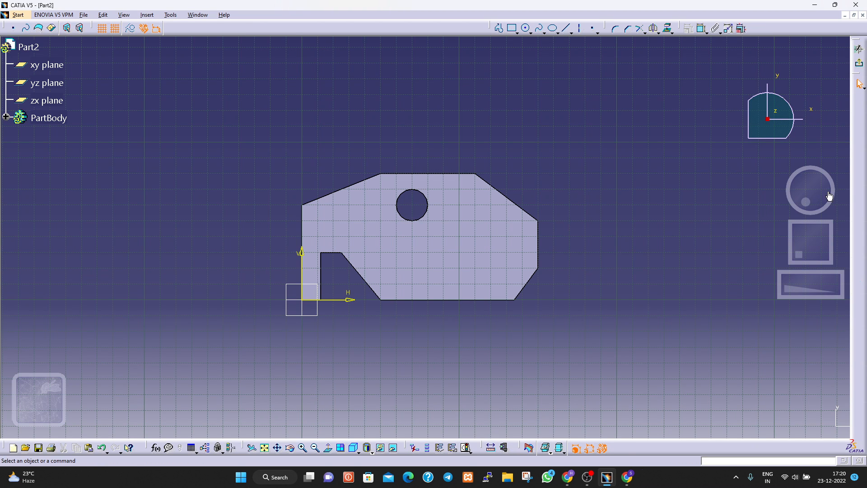
pyautogui.moveTo(826, 234); pyautogui.dragTo(779, 244)
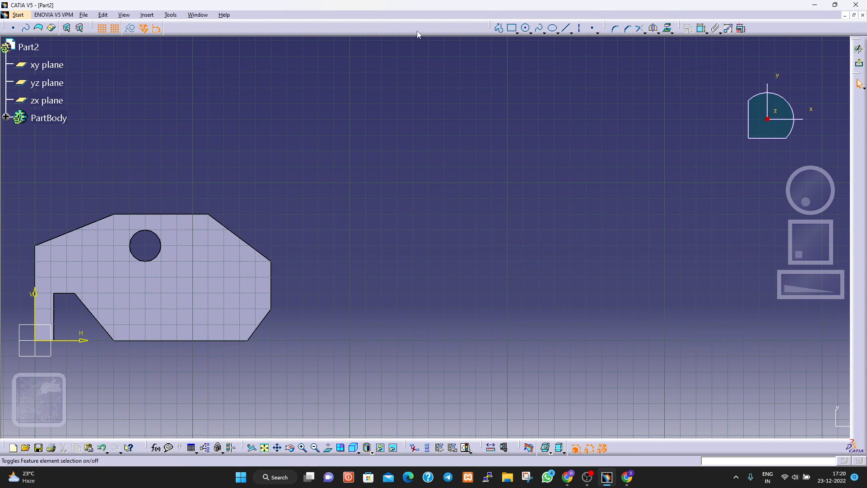
pyautogui.click(499, 28)
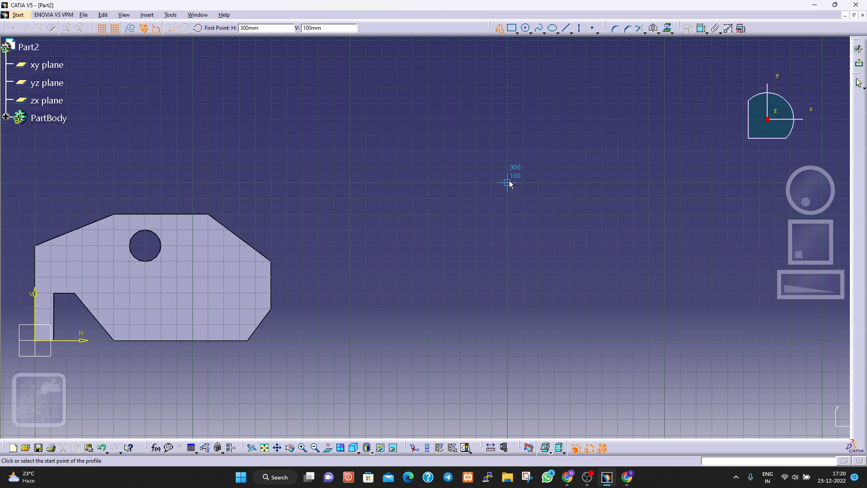
pyautogui.click(508, 337)
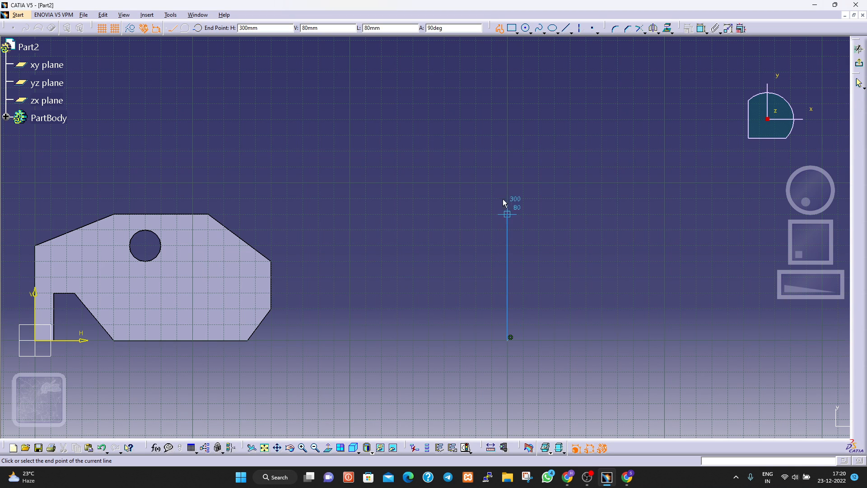
pyautogui.click(507, 134)
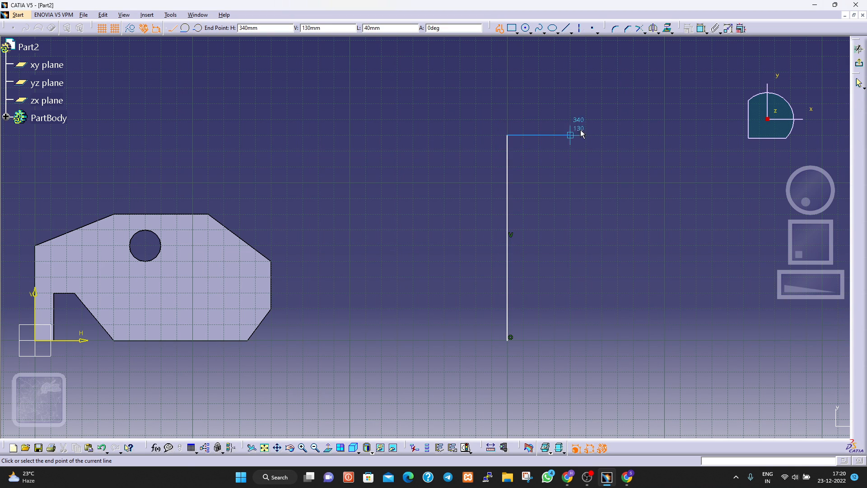
pyautogui.click(649, 134)
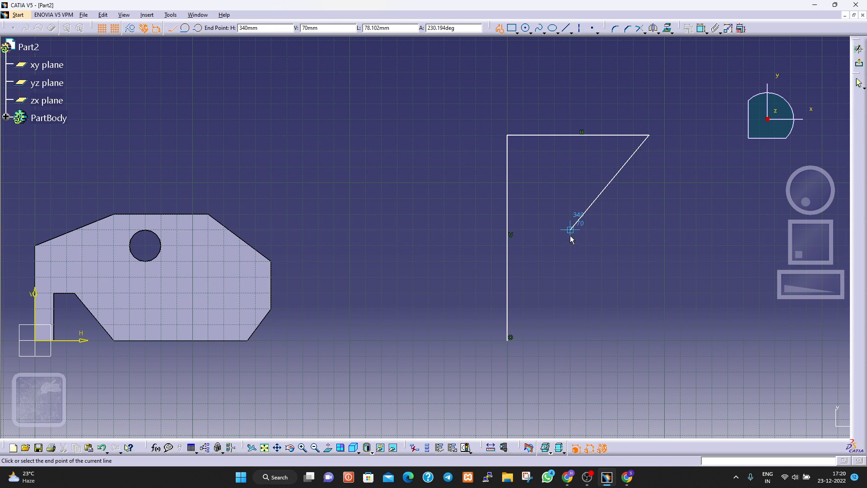
pyautogui.click(538, 261)
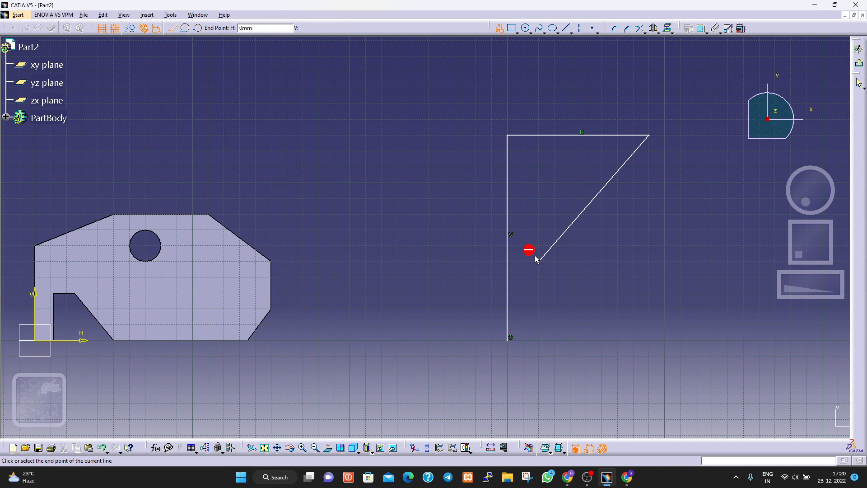
pyautogui.click(507, 261)
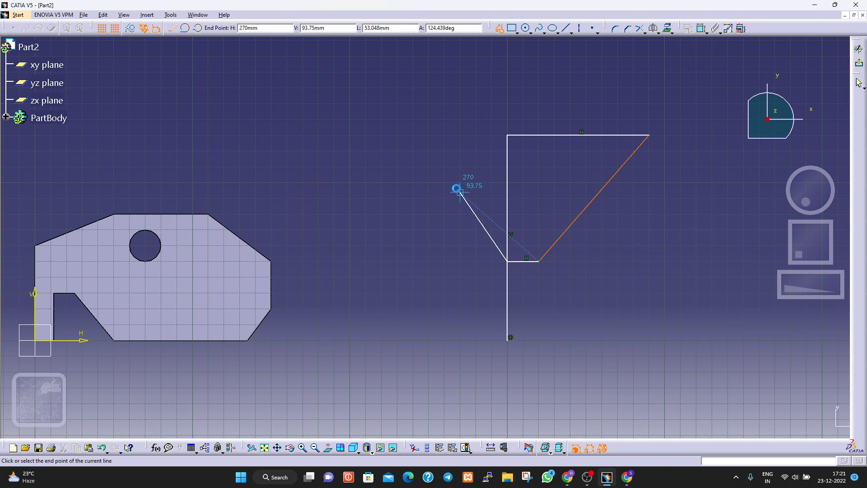
pyautogui.press('Escape')
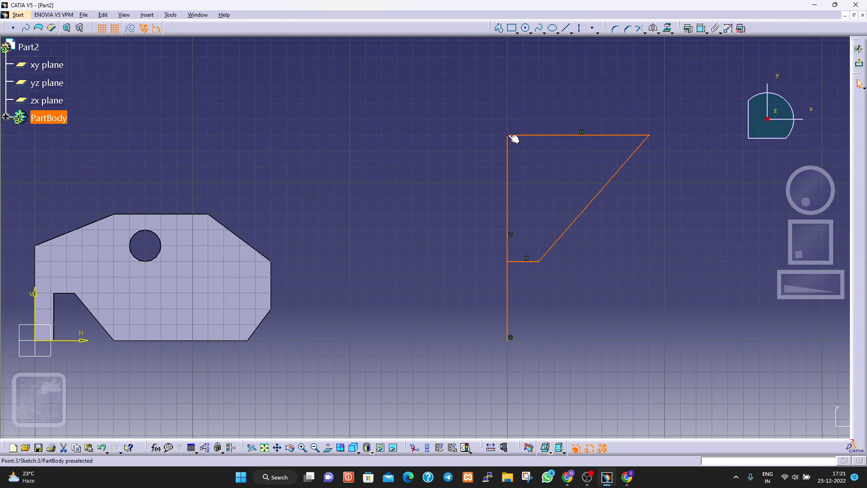
# Step: Add a narrow rectangular strip along the outer side of the vertical line, joining its upper and lower endpoints with three line segments
pyautogui.click(498, 28)
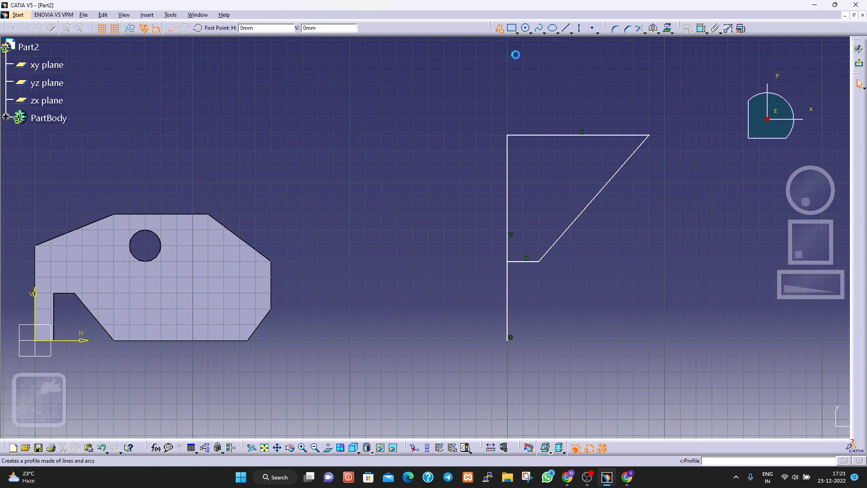
pyautogui.click(507, 135)
pyautogui.click(478, 136)
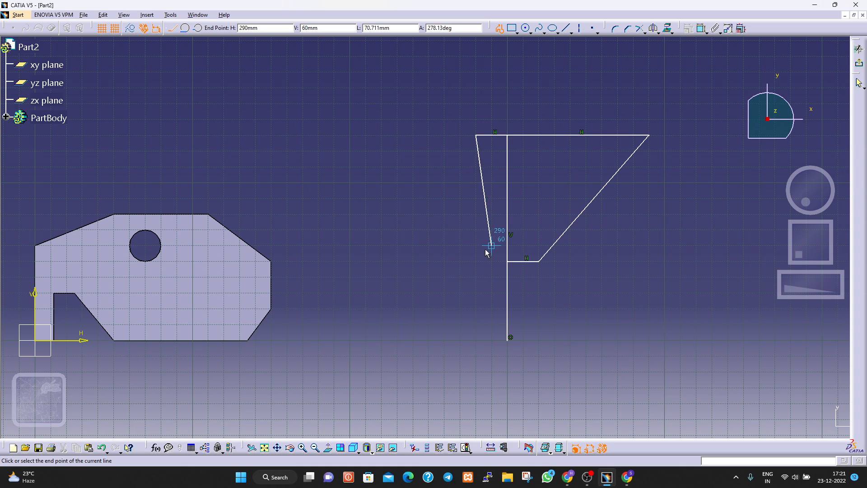
pyautogui.click(481, 337)
pyautogui.click(508, 338)
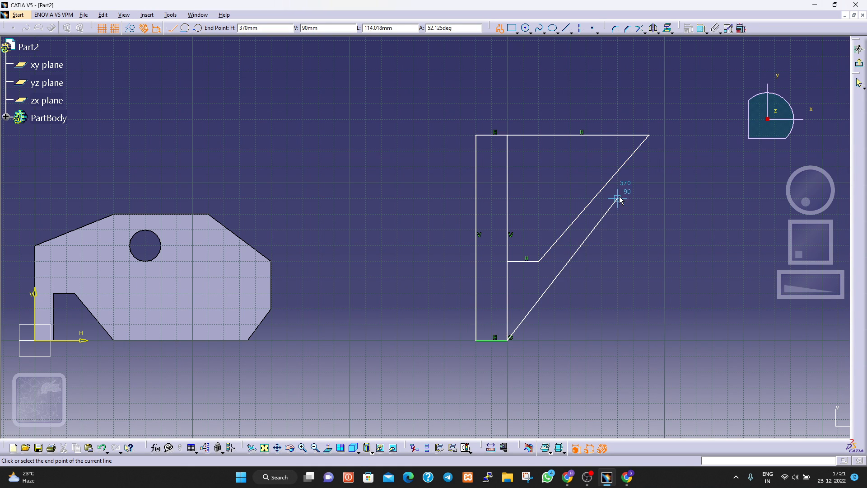
pyautogui.press('Escape')
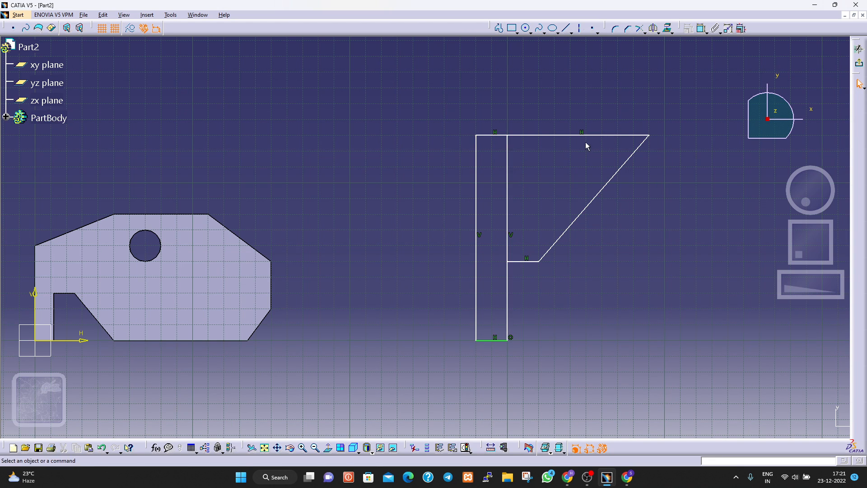
# Step: Quick Trim the upper part of the inner vertical line to leave one closed outline
pyautogui.click(641, 29)
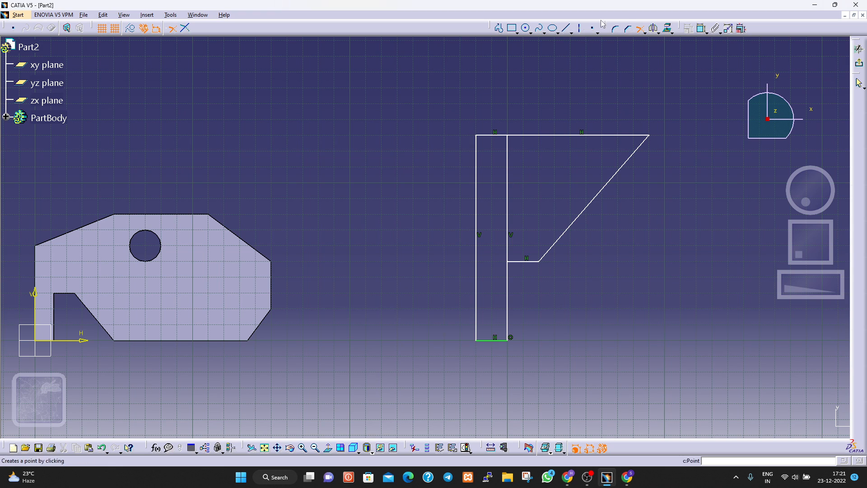
pyautogui.rightClick(643, 29)
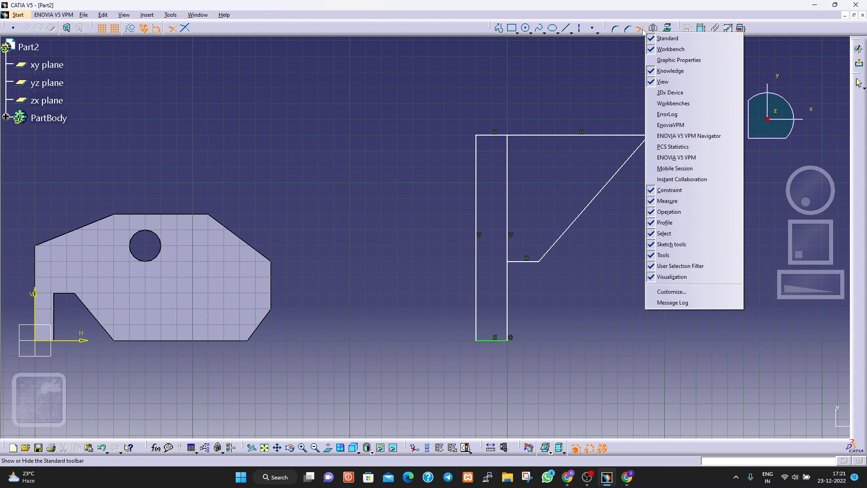
pyautogui.click(643, 31)
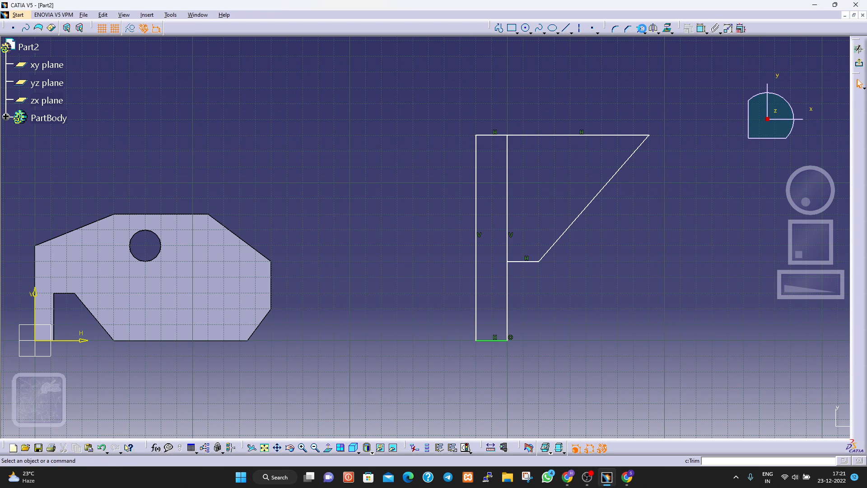
pyautogui.click(645, 33)
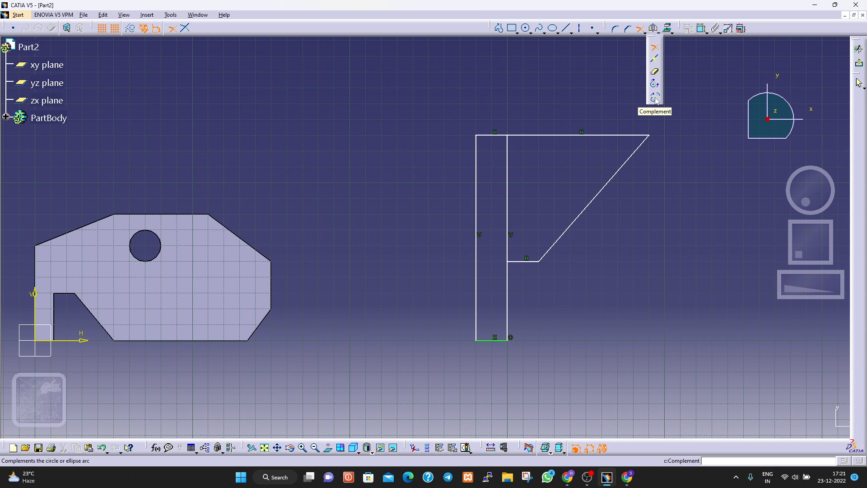
pyautogui.click(657, 72)
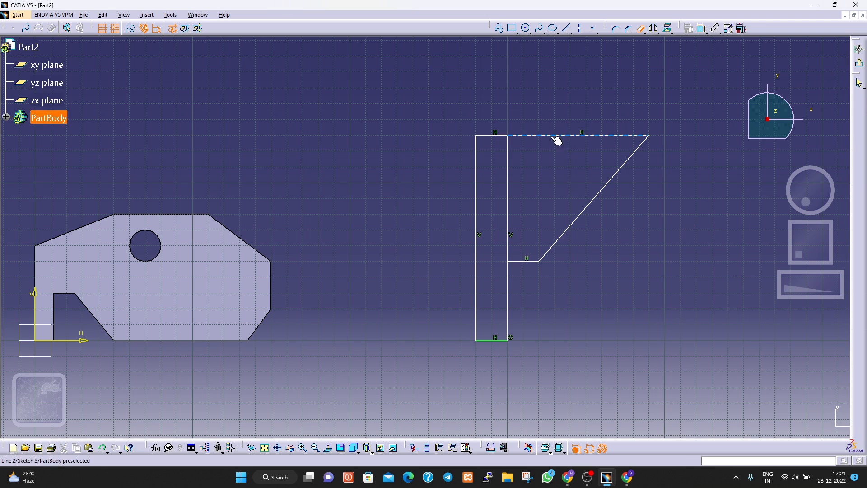
pyautogui.click(507, 180)
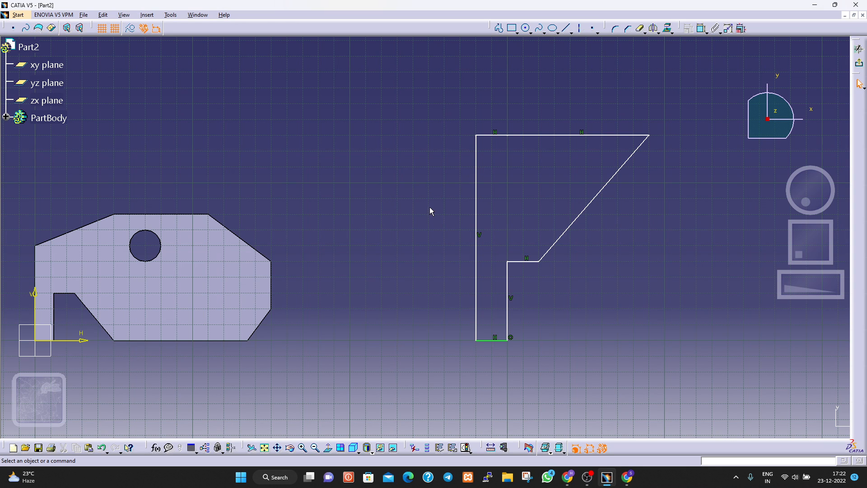
# Step: Exit the sketch and revolve the closed profile 360 degrees about its long outer straight edge as a Shaft
pyautogui.moveTo(429, 207); pyautogui.dragTo(650, 154)
pyautogui.click(859, 62)
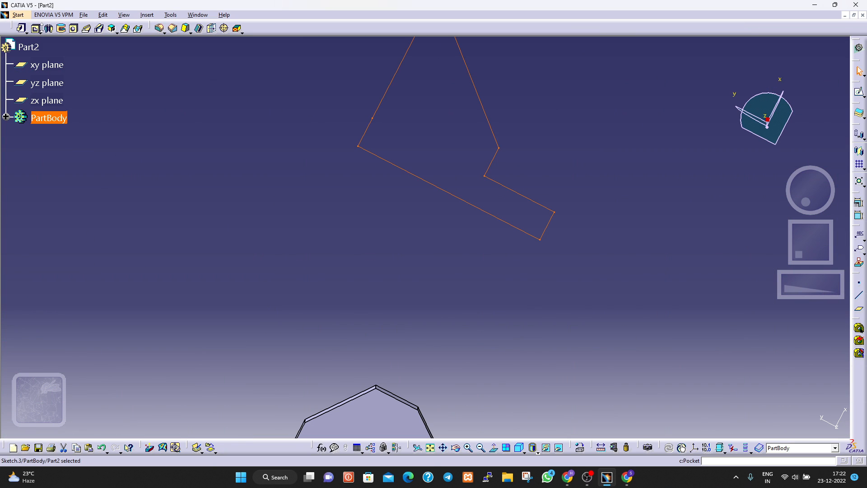
pyautogui.click(49, 29)
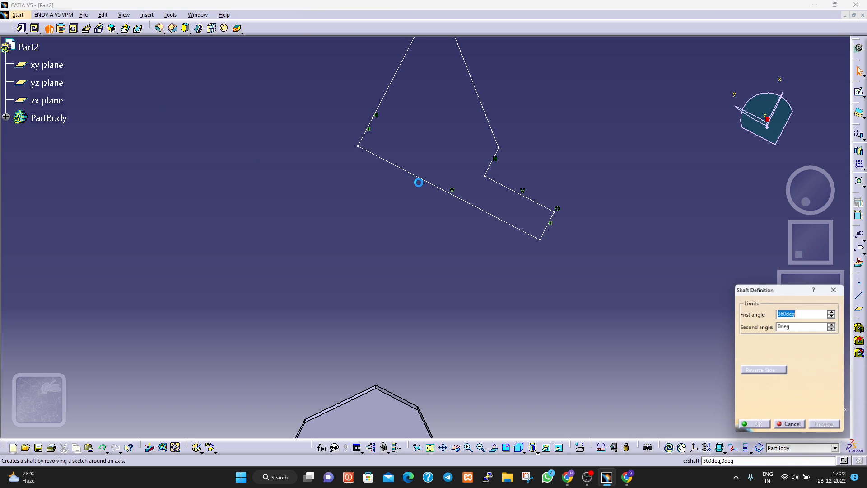
pyautogui.click(438, 189)
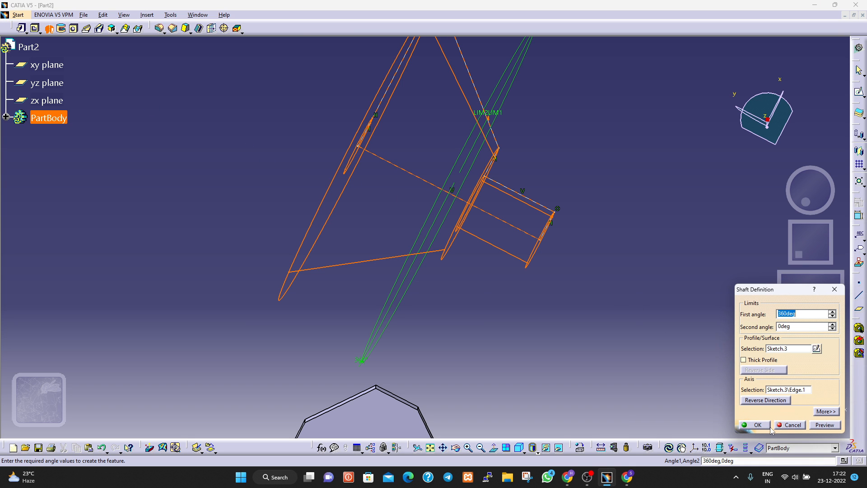
pyautogui.click(824, 425)
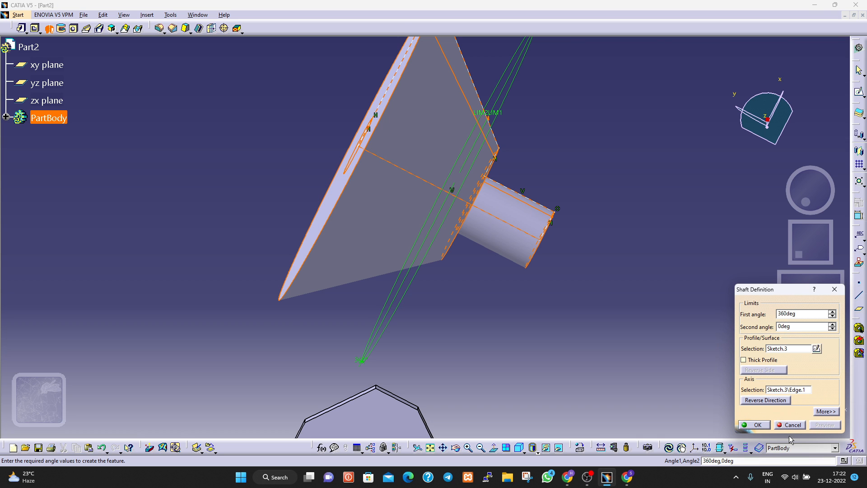
pyautogui.click(746, 425)
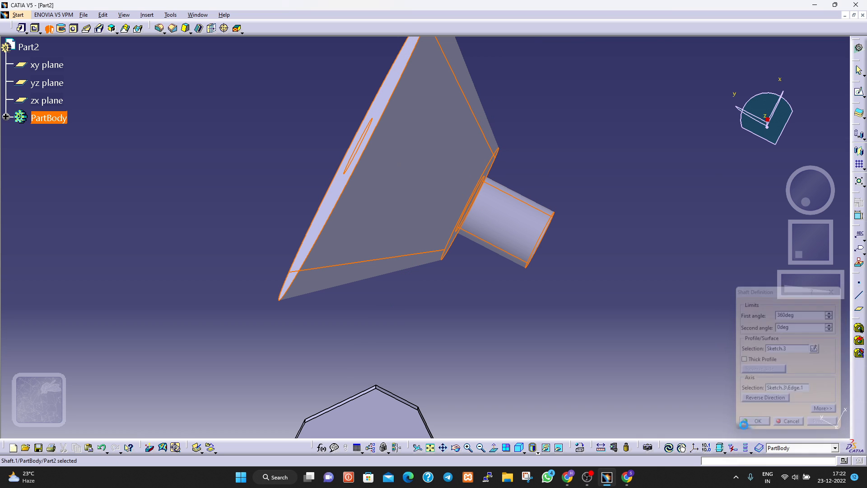
pyautogui.click(487, 337)
# Step: Start a Hole on the end face of the shaft's small cylinder with a 15 mm diameter and Up To Last extension
pyautogui.moveTo(819, 205); pyautogui.dragTo(665, 205)
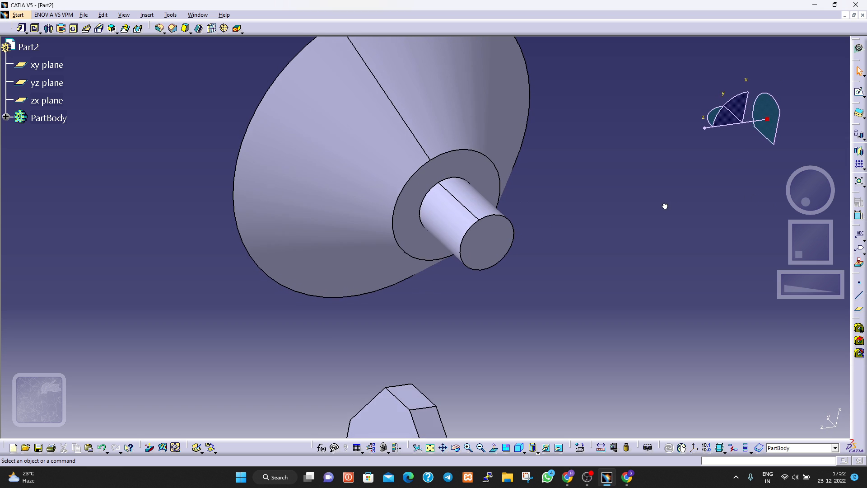
pyautogui.moveTo(820, 198); pyautogui.dragTo(747, 207)
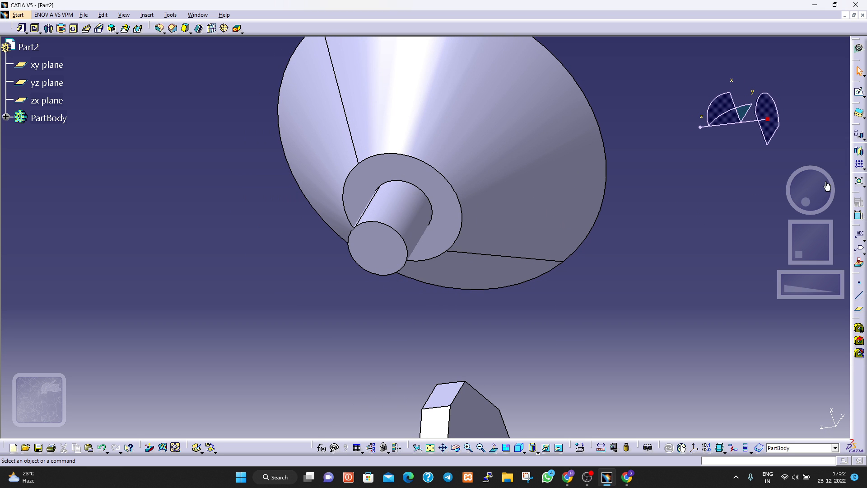
pyautogui.click(404, 268)
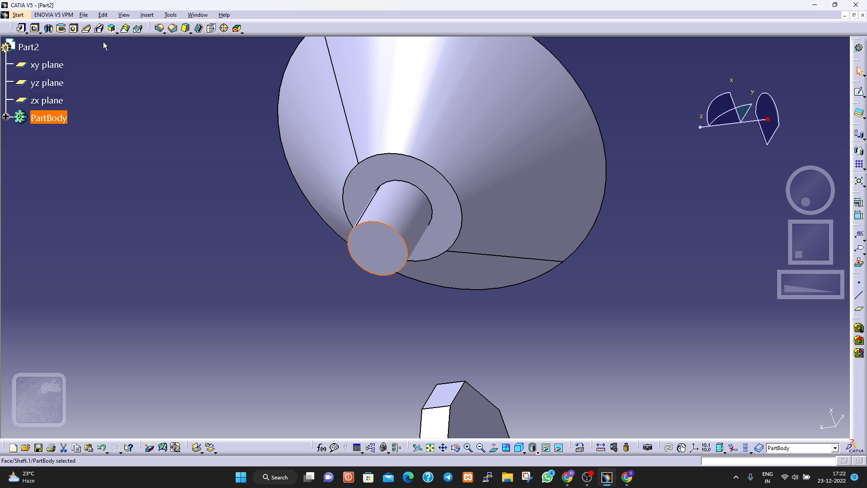
pyautogui.click(74, 28)
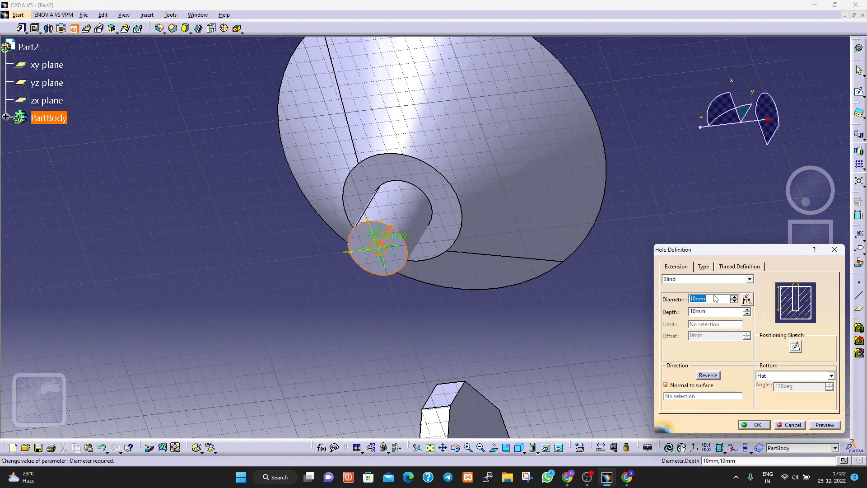
pyautogui.write('15')
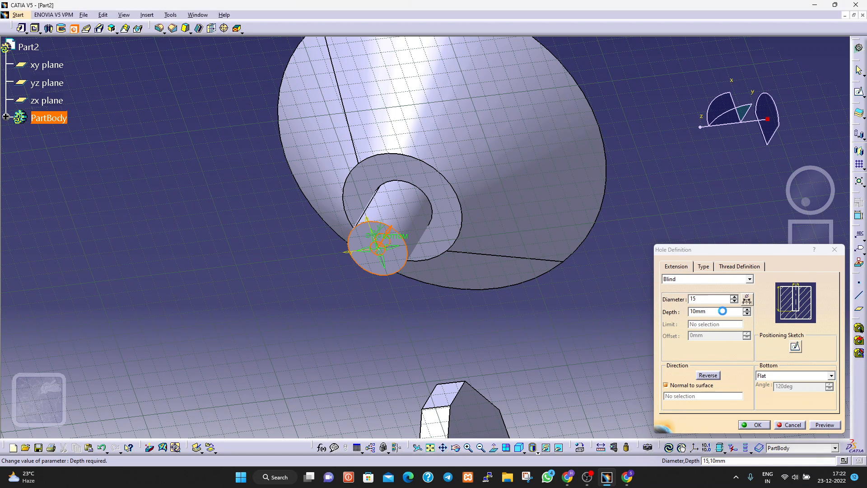
pyautogui.doubleClick(723, 311)
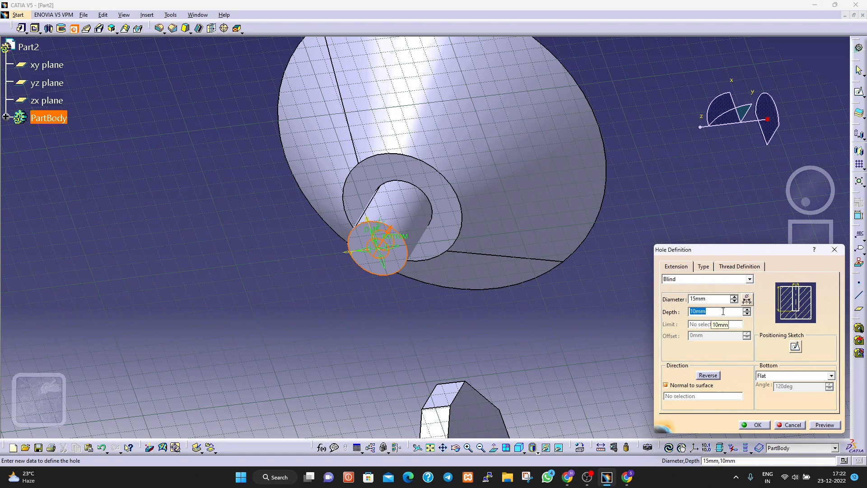
pyautogui.click(702, 279)
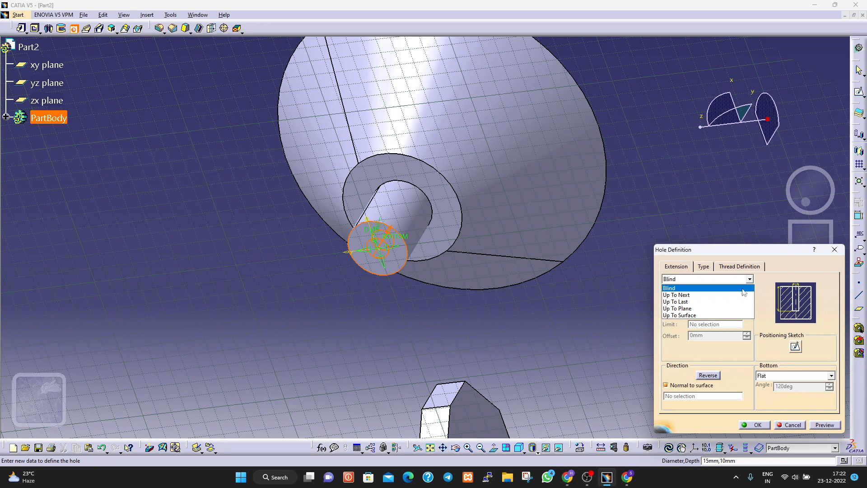
pyautogui.click(695, 301)
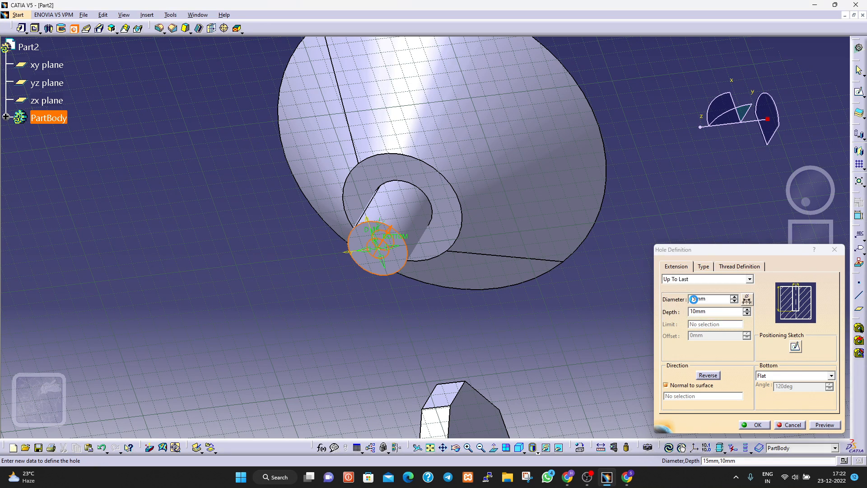
# Step: Try the Counterbored and Counterdrilled types for the hole
pyautogui.click(703, 267)
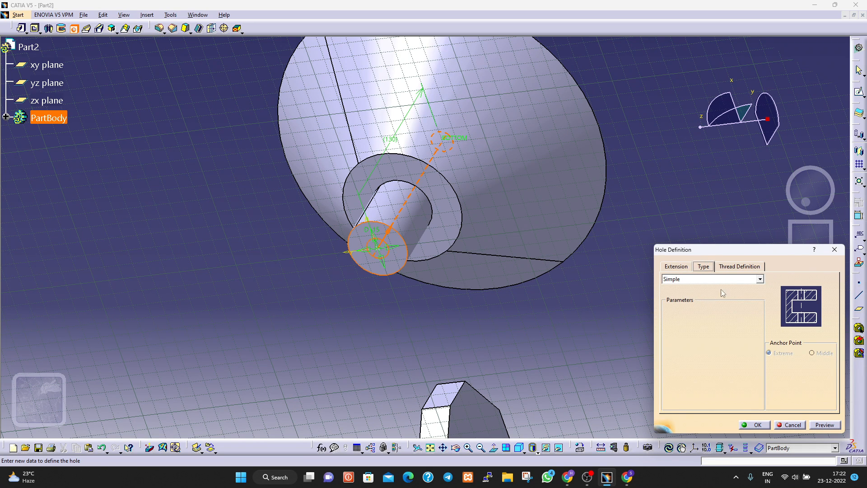
pyautogui.click(719, 279)
pyautogui.click(713, 301)
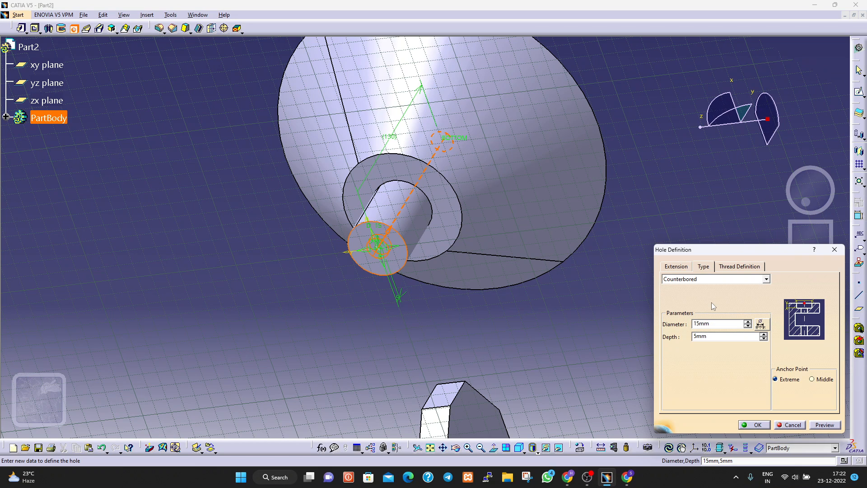
pyautogui.click(766, 278)
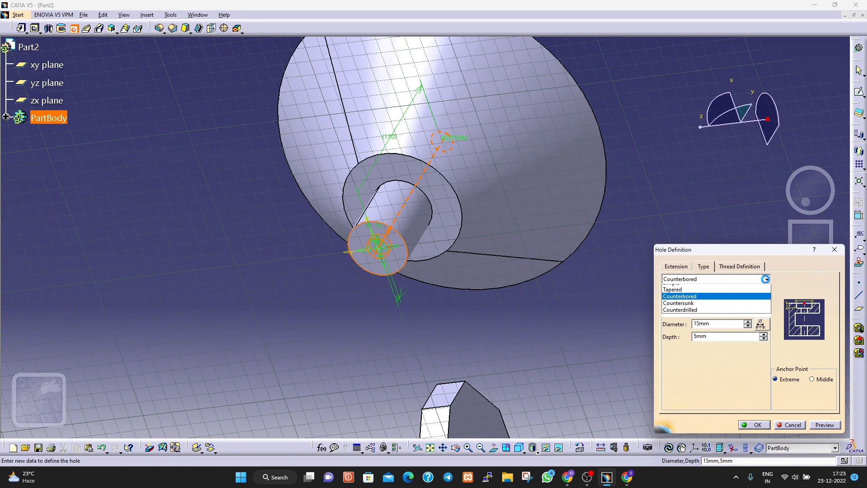
pyautogui.click(714, 315)
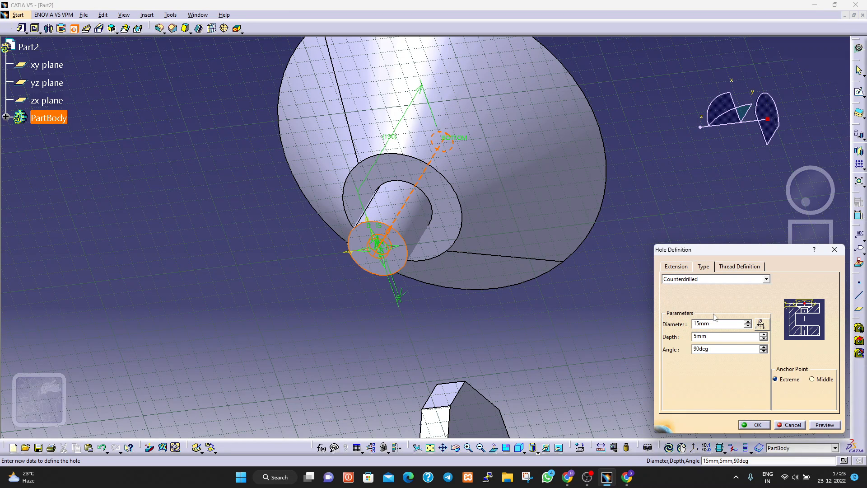
# Step: Set the hole type to Countersunk in Depth & Angle mode, 5 mm deep at 90 degrees, and create the hole
pyautogui.click(765, 279)
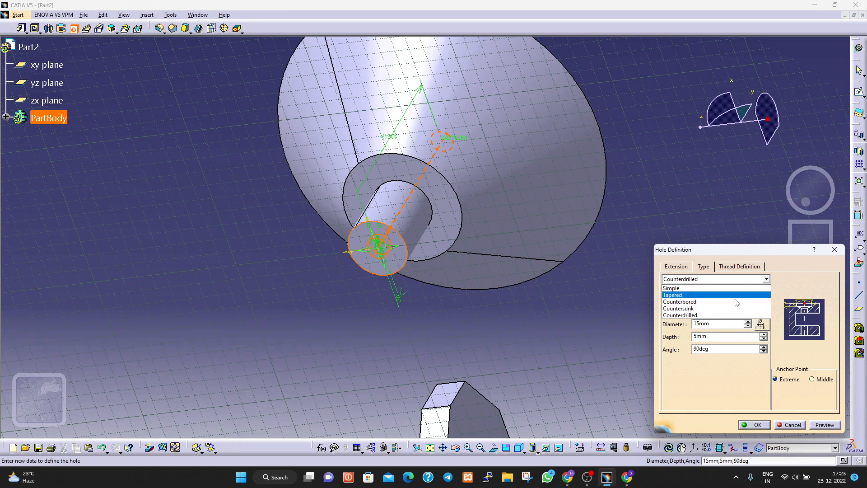
pyautogui.click(706, 309)
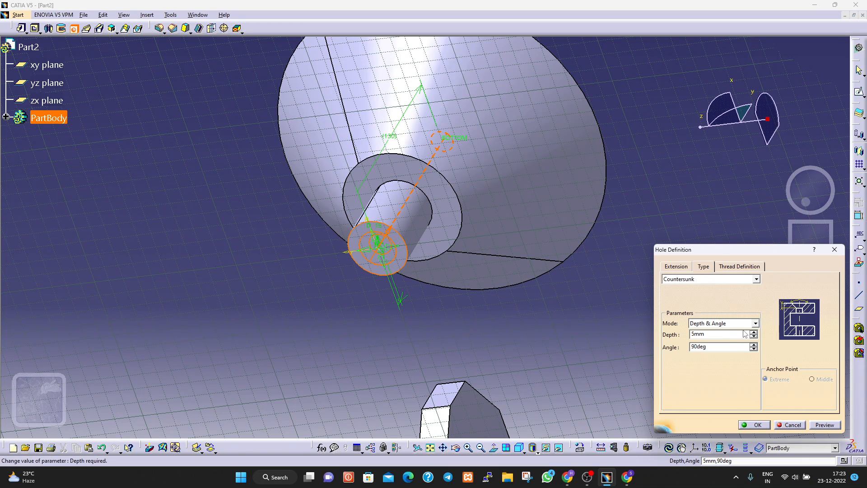
pyautogui.click(755, 323)
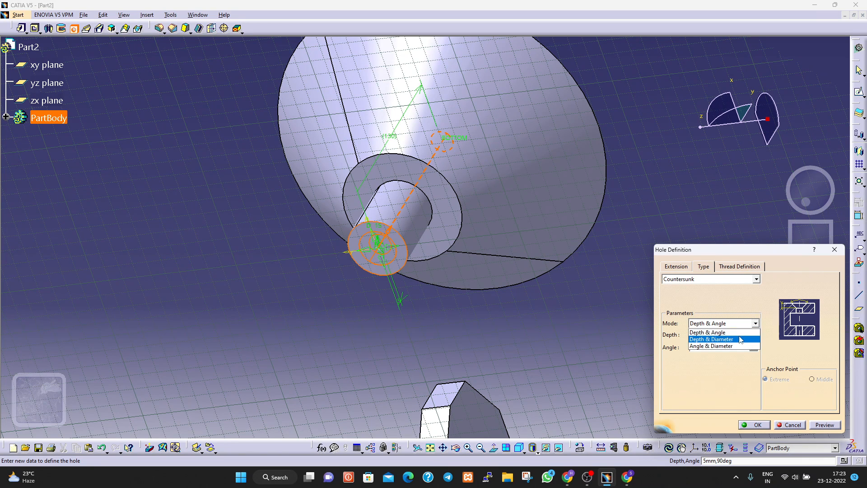
pyautogui.click(716, 332)
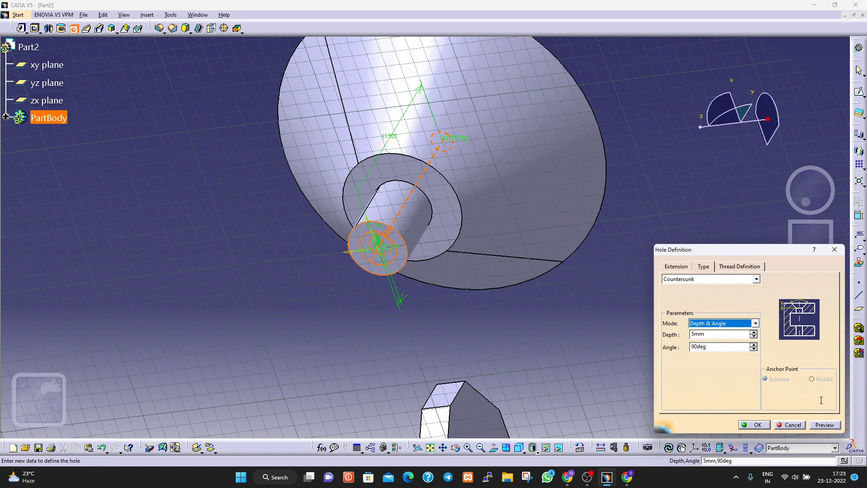
pyautogui.click(823, 424)
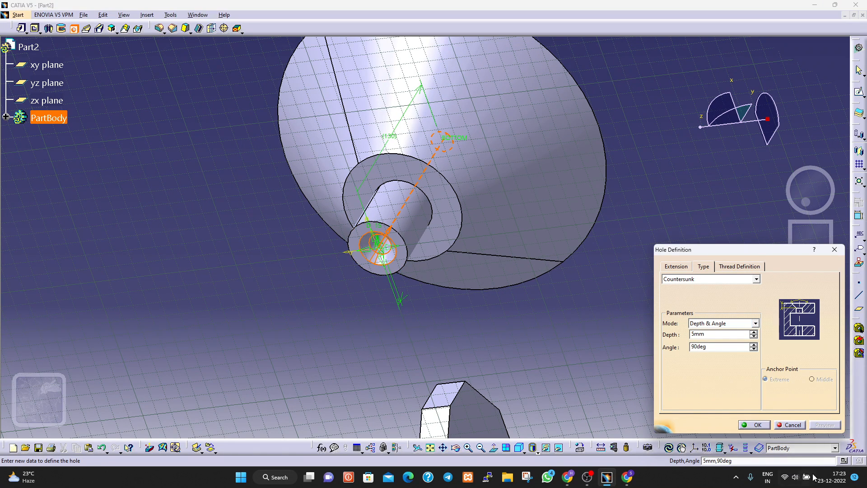
pyautogui.click(757, 425)
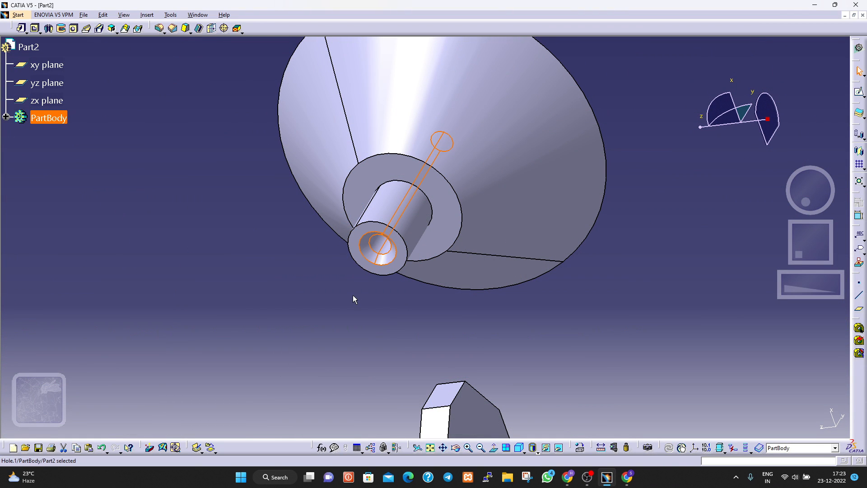
# Step: Examine the finished hole from both ends of the shaft
pyautogui.scroll(-1, 364, 173)
pyautogui.scroll(1, 724, 199)
pyautogui.moveTo(806, 202); pyautogui.dragTo(863, 229)
pyautogui.click(691, 245)
pyautogui.moveTo(792, 186); pyautogui.dragTo(853, 200)
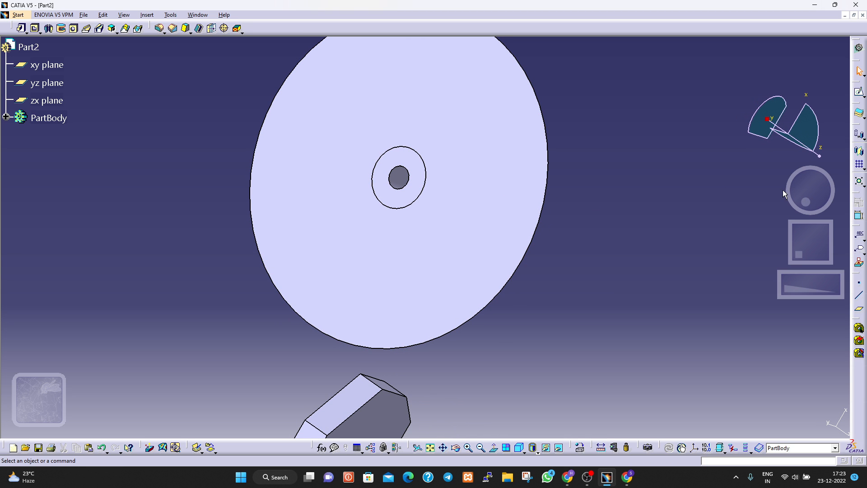
pyautogui.moveTo(799, 192); pyautogui.dragTo(770, 197)
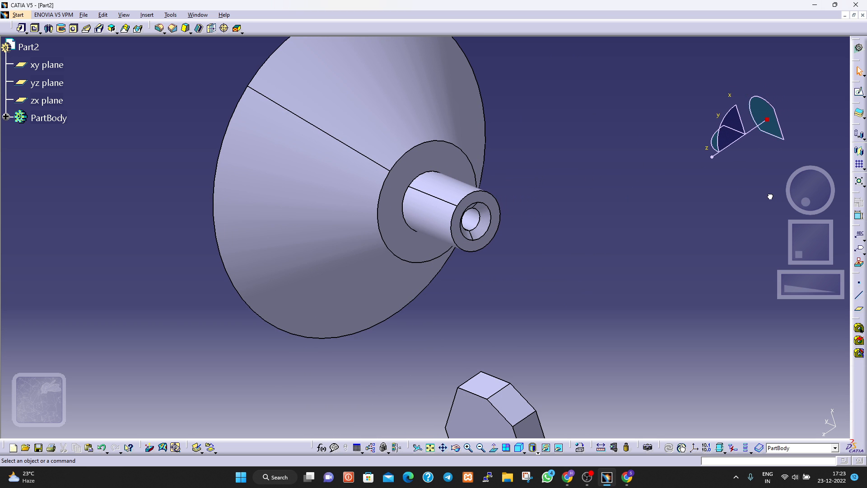
pyautogui.click(61, 28)
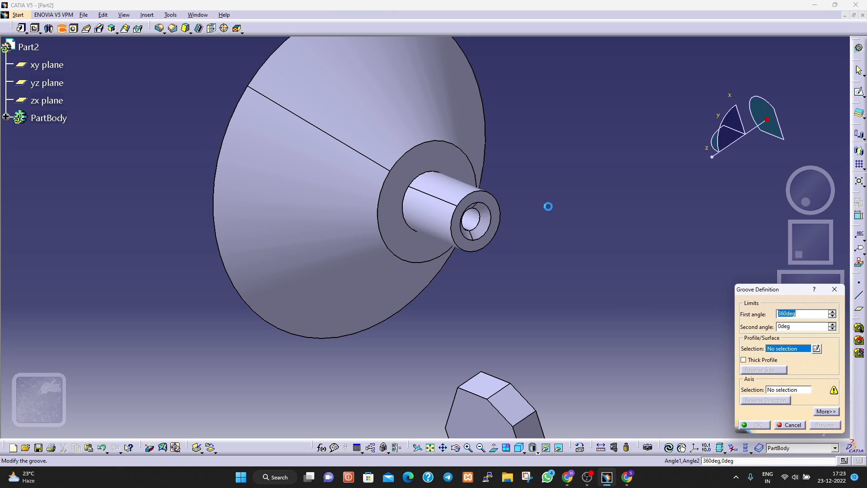
pyautogui.click(381, 209)
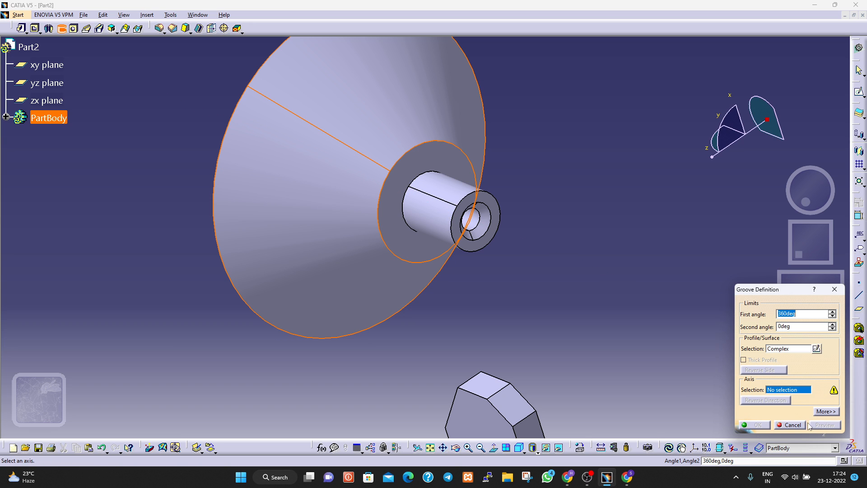
pyautogui.click(792, 425)
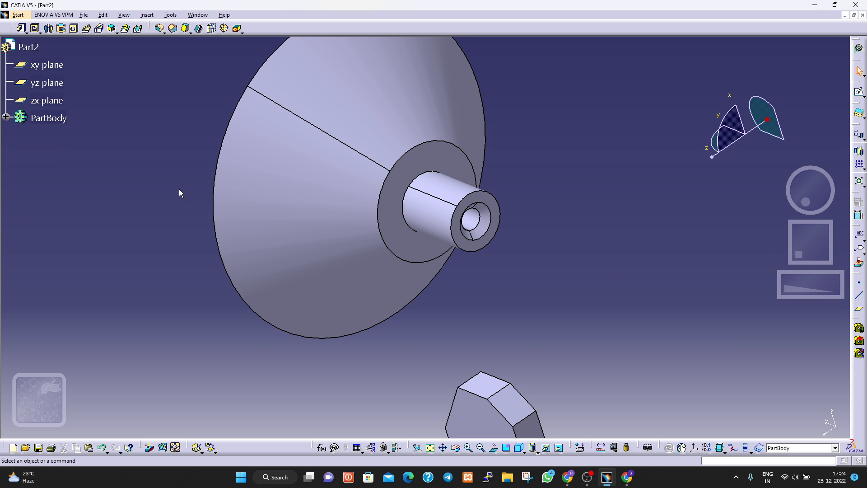
# Step: Open a sketch on the xy plane and draw a rectangle about 200 by 100 mm in the empty area beyond the shaft
pyautogui.click(39, 65)
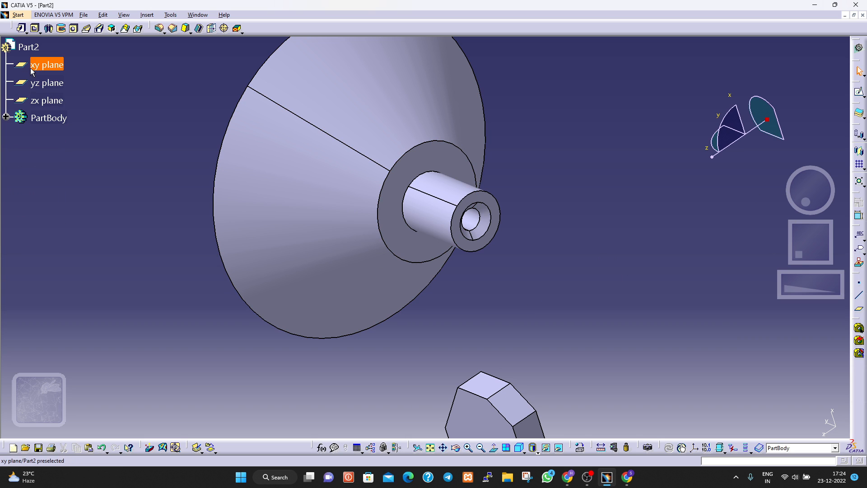
pyautogui.click(860, 95)
pyautogui.click(857, 100)
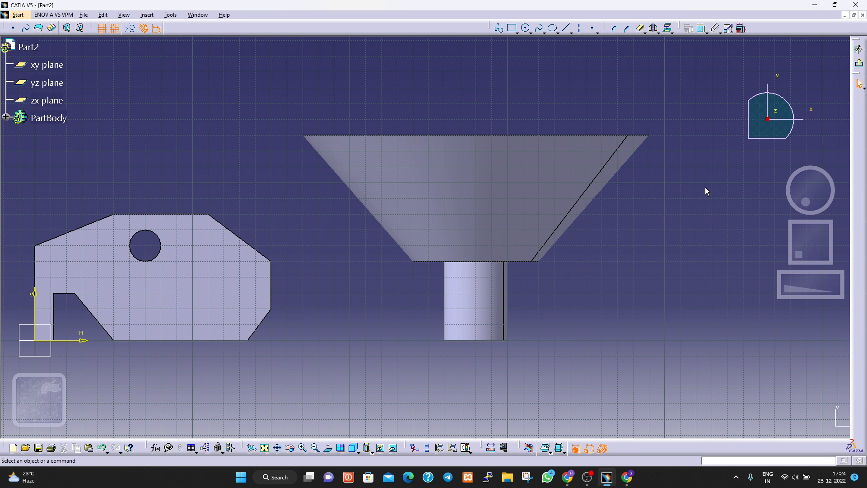
pyautogui.moveTo(819, 242); pyautogui.dragTo(741, 244)
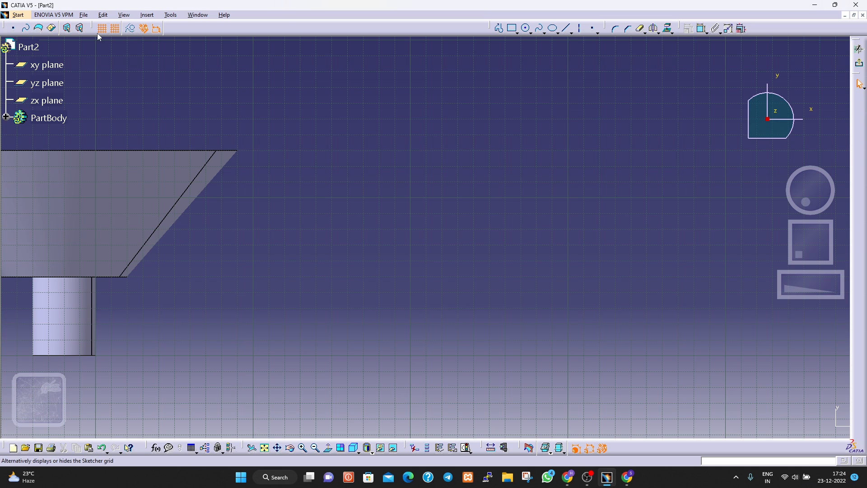
pyautogui.click(511, 28)
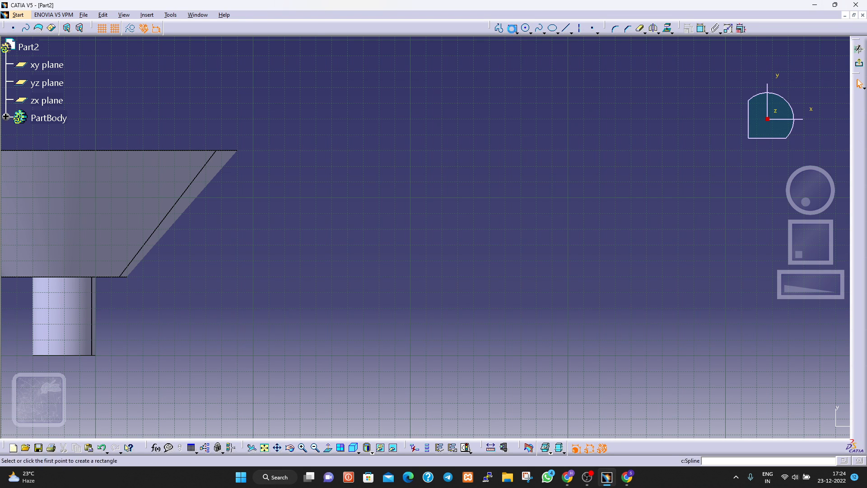
pyautogui.click(411, 197)
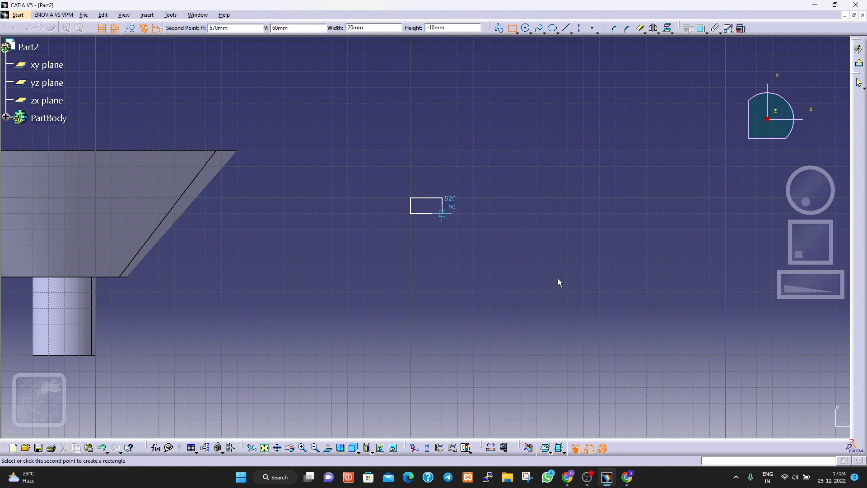
pyautogui.click(726, 355)
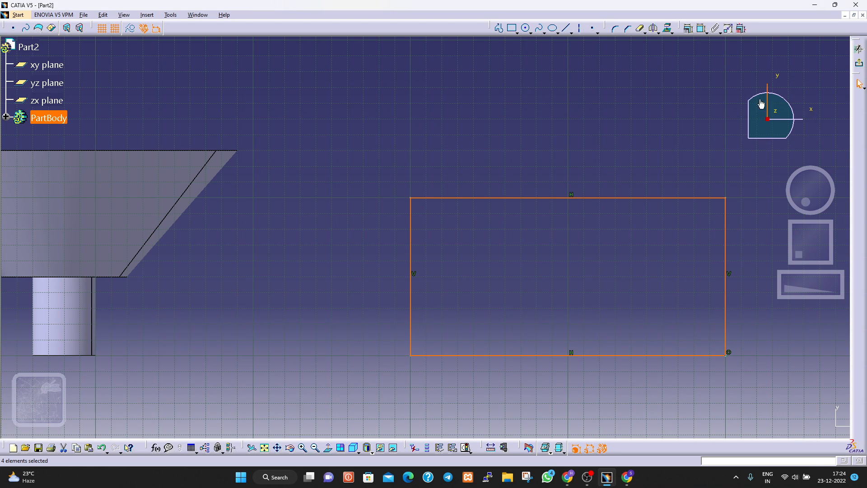
# Step: Exit the sketch and extrude the rectangle 20 mm as a Pad
pyautogui.click(859, 49)
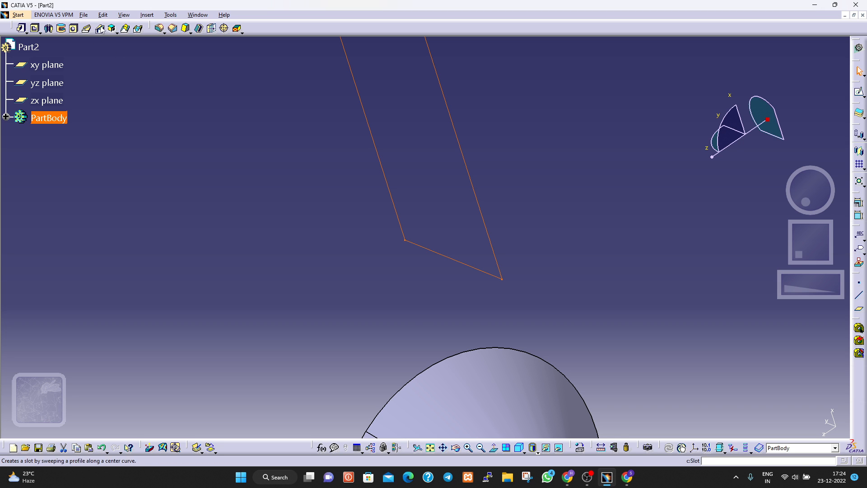
pyautogui.click(32, 28)
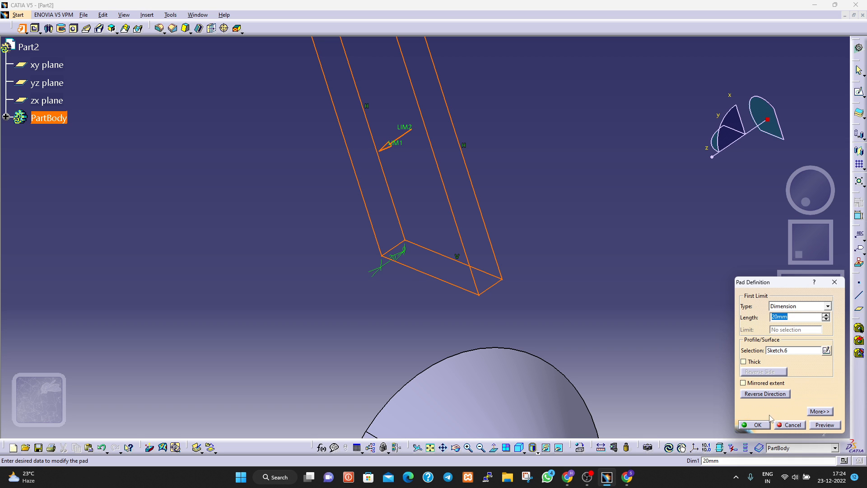
pyautogui.click(836, 426)
pyautogui.click(753, 424)
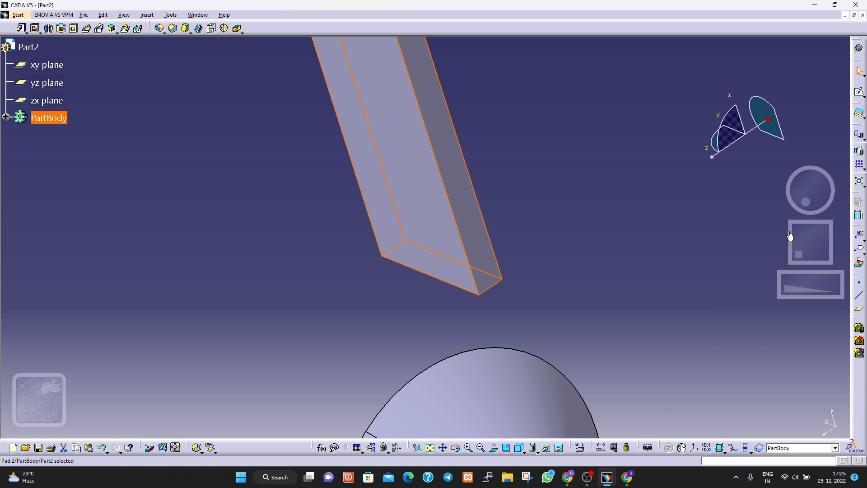
# Step: Examine the new rectangular pad and the shaft from different sides
pyautogui.click(732, 133)
pyautogui.click(827, 425)
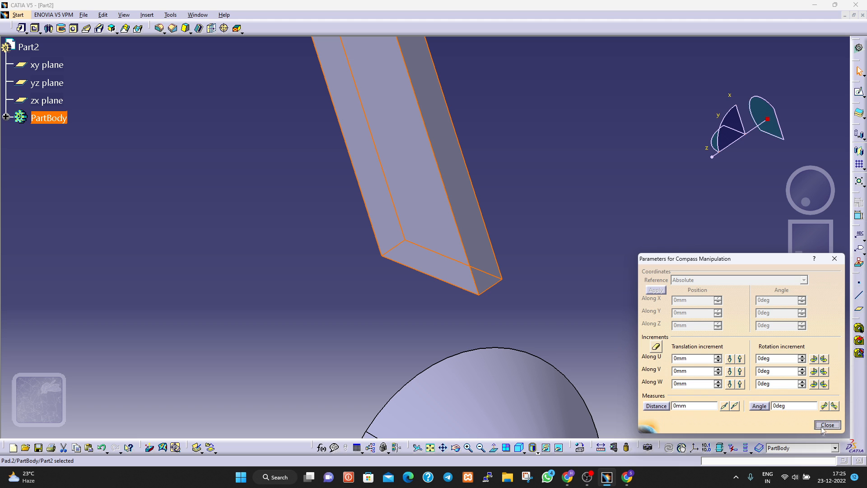
pyautogui.moveTo(714, 163)
pyautogui.mouseDown()
pyautogui.moveTo(725, 89)
pyautogui.moveTo(794, 30)
pyautogui.moveTo(707, 160)
pyautogui.mouseUp()
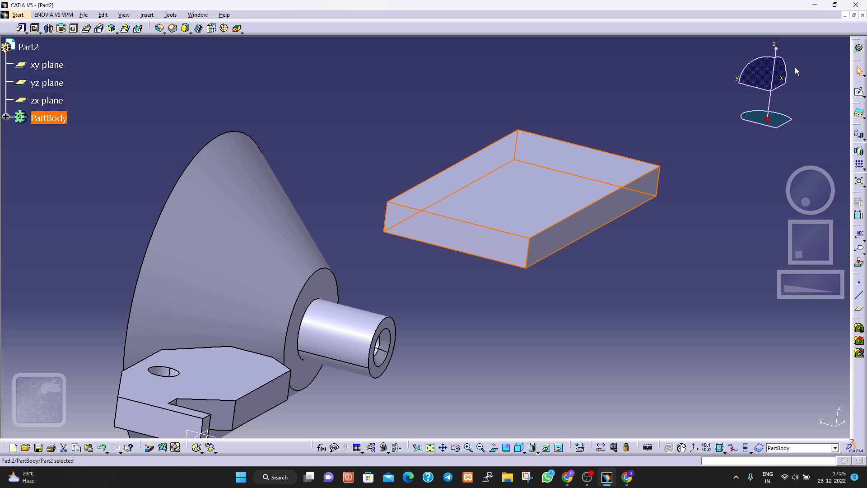
pyautogui.moveTo(780, 53); pyautogui.dragTo(770, 131)
pyautogui.click(666, 242)
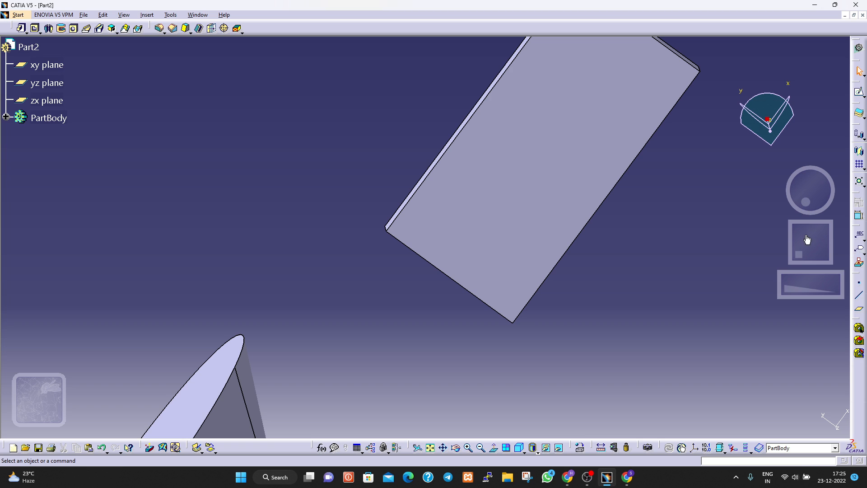
pyautogui.moveTo(805, 203)
pyautogui.mouseDown()
pyautogui.moveTo(808, 176)
pyautogui.moveTo(816, 211)
pyautogui.mouseUp()
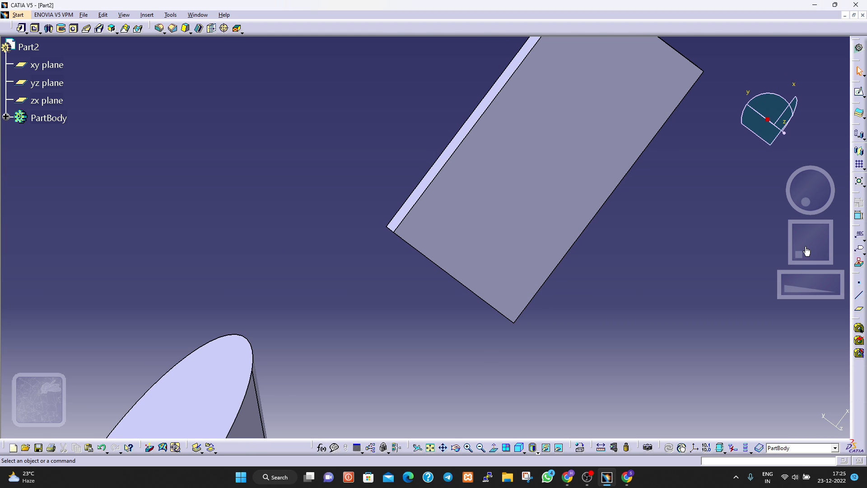
pyautogui.moveTo(802, 255); pyautogui.dragTo(820, 206)
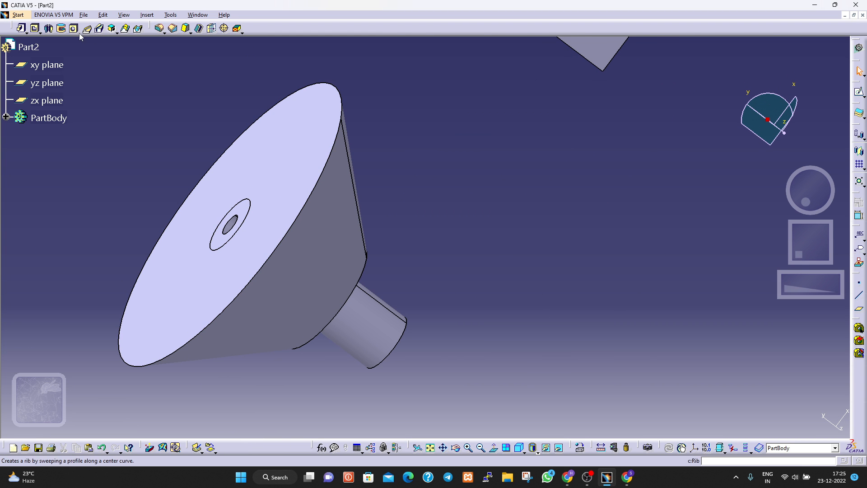
# Step: Try to groove the shaft's narrow cylindrical face about the shaft axis, with second angles of 90 and 0 degrees
pyautogui.click(61, 28)
pyautogui.click(369, 347)
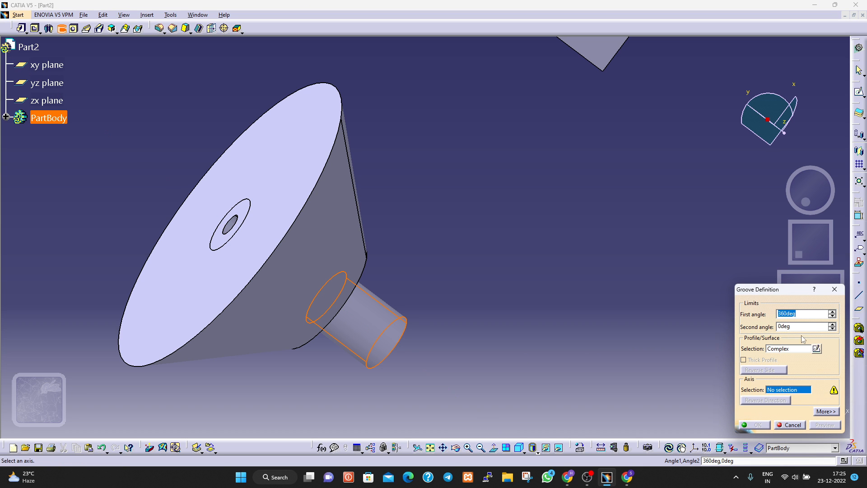
pyautogui.click(832, 324)
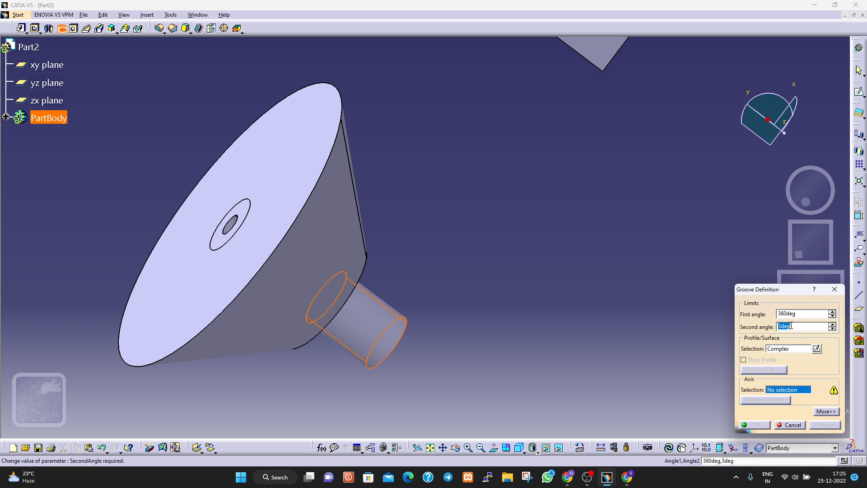
pyautogui.write('90')
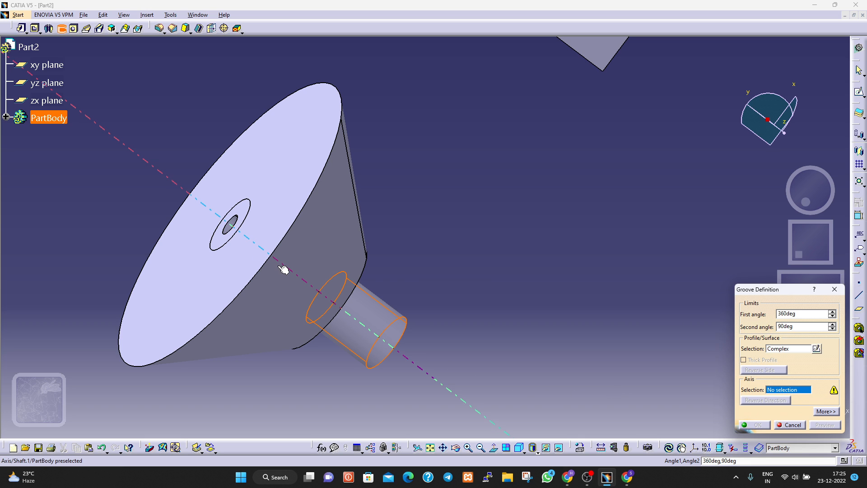
pyautogui.click(286, 268)
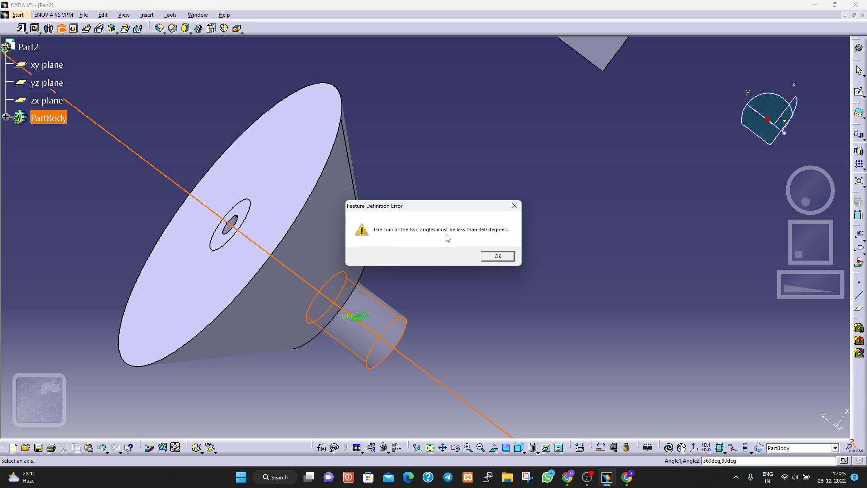
pyautogui.click(498, 256)
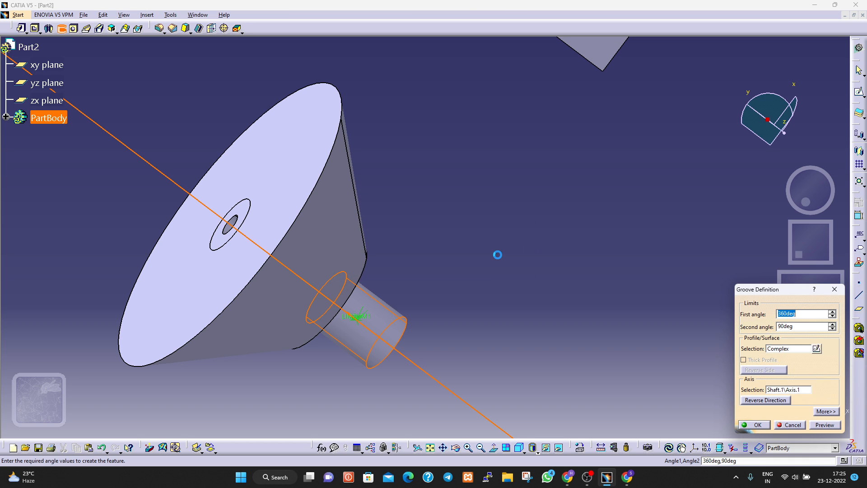
pyautogui.click(827, 325)
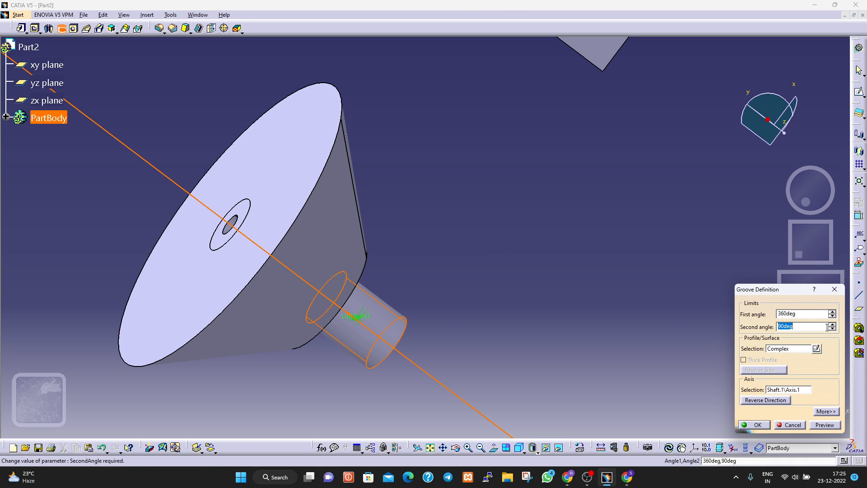
pyautogui.write('0')
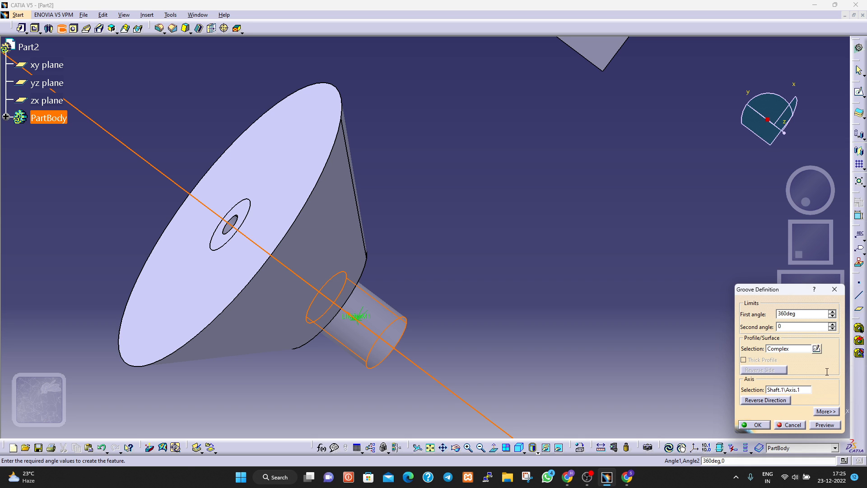
pyautogui.click(827, 427)
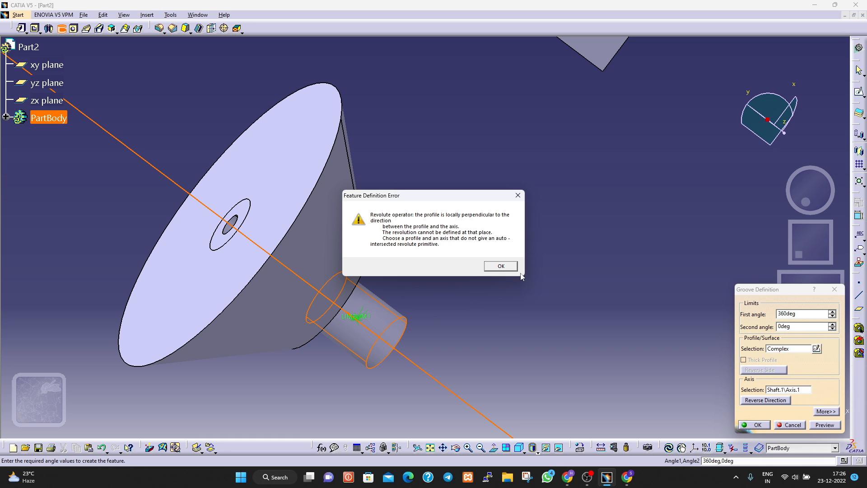
pyautogui.click(506, 268)
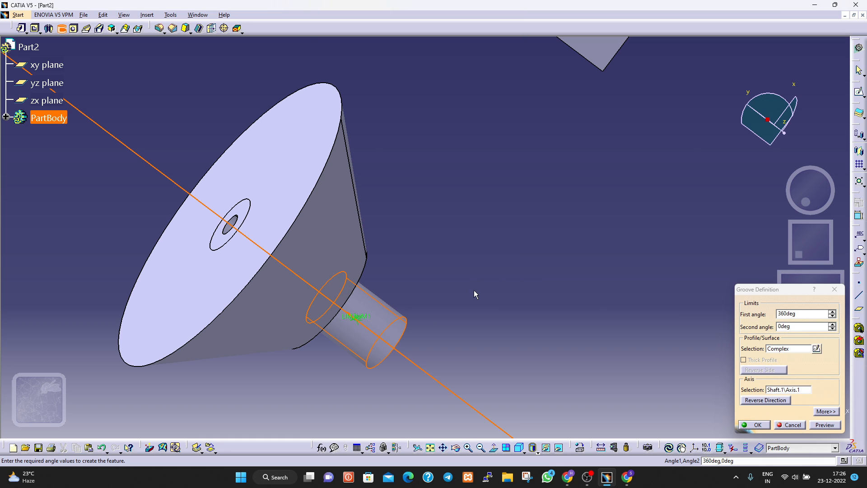
pyautogui.click(801, 426)
# Step: Try to groove the shaft's conical face about the shaft axis
pyautogui.click(62, 29)
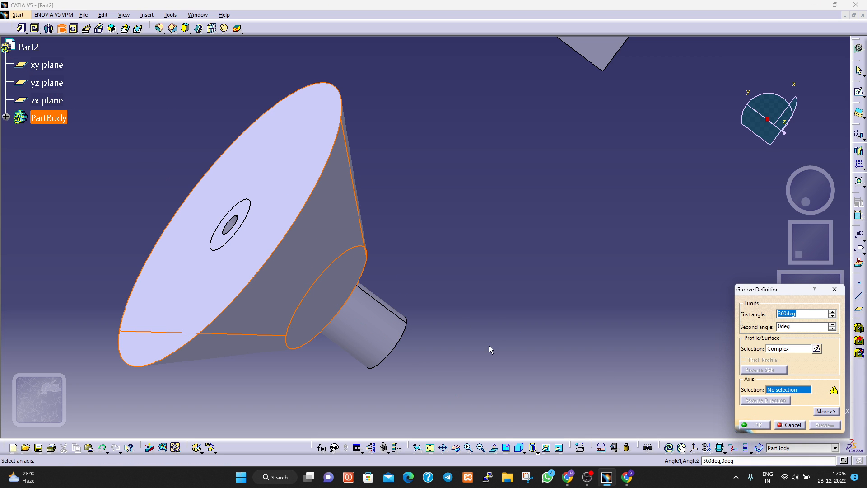
pyautogui.click(393, 349)
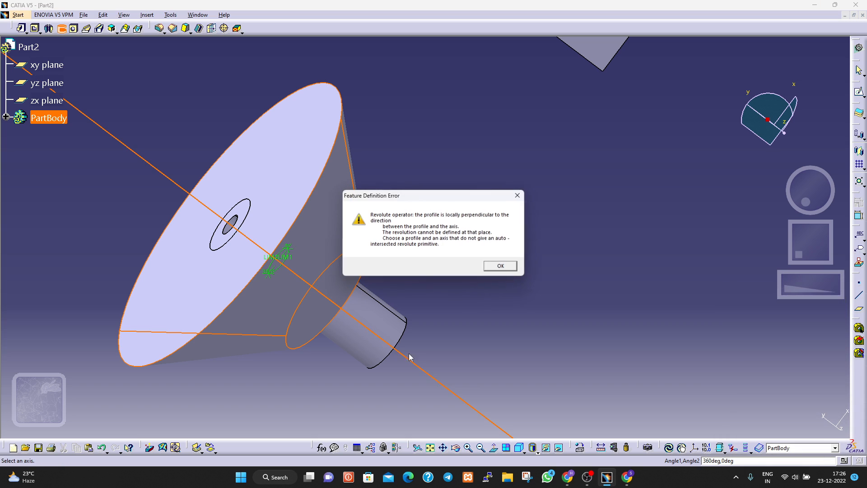
pyautogui.click(500, 267)
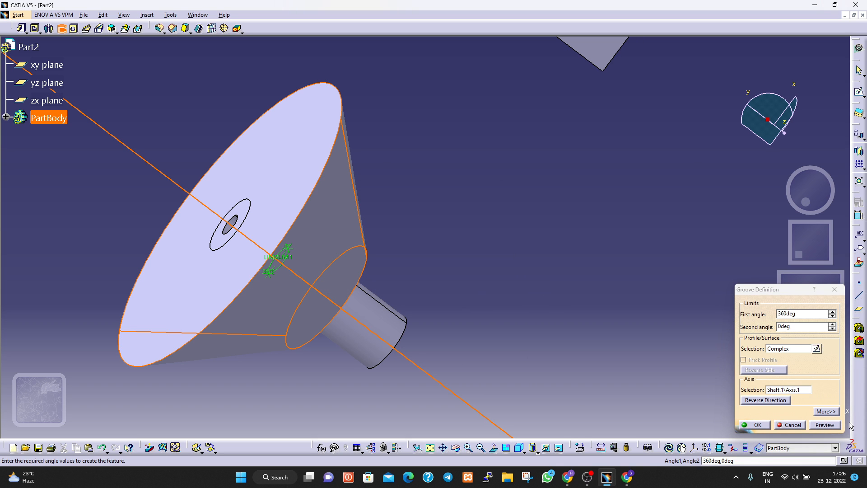
pyautogui.click(790, 424)
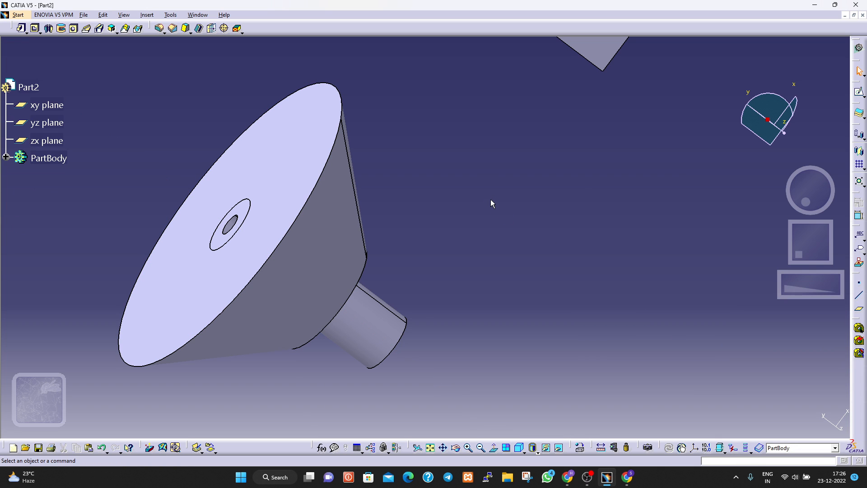
pyautogui.moveTo(805, 283); pyautogui.dragTo(698, 291)
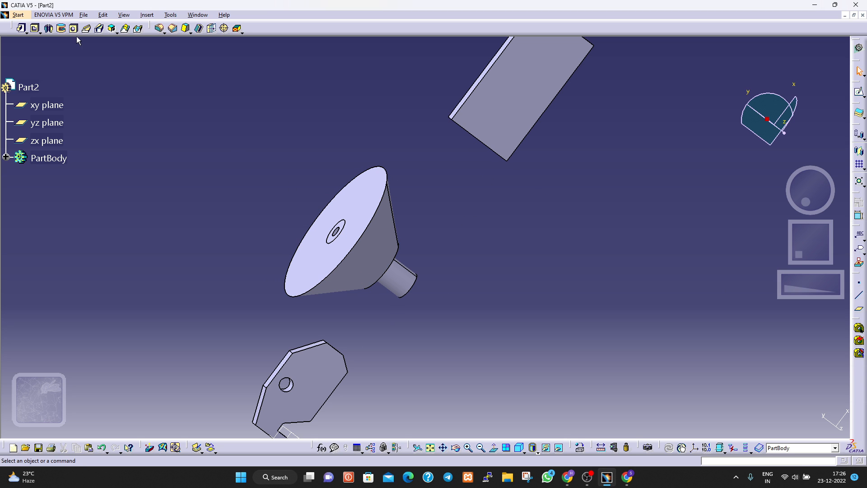
pyautogui.click(62, 29)
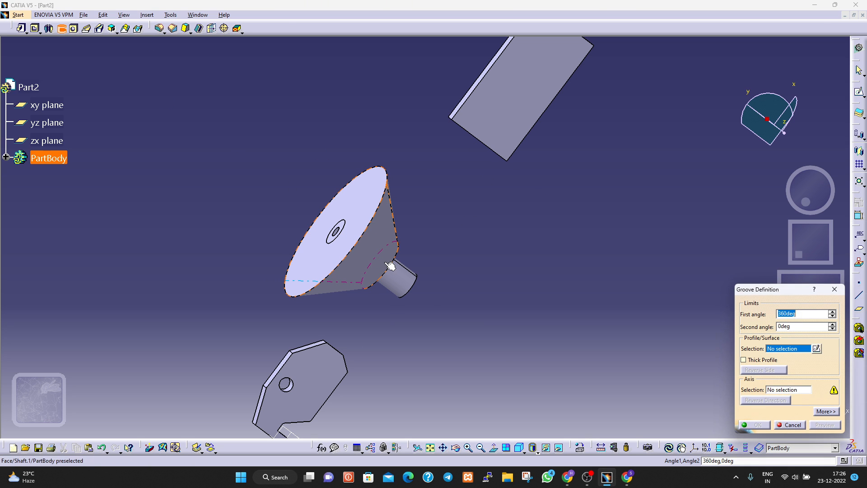
pyautogui.click(515, 97)
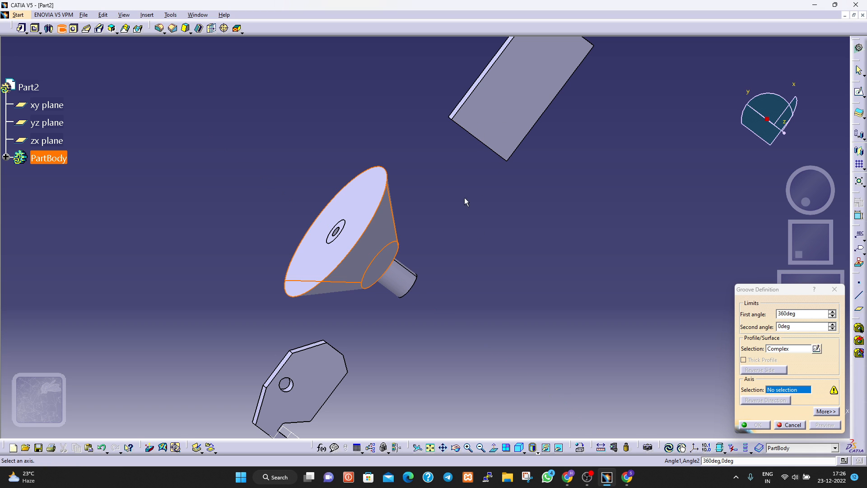
pyautogui.click(781, 424)
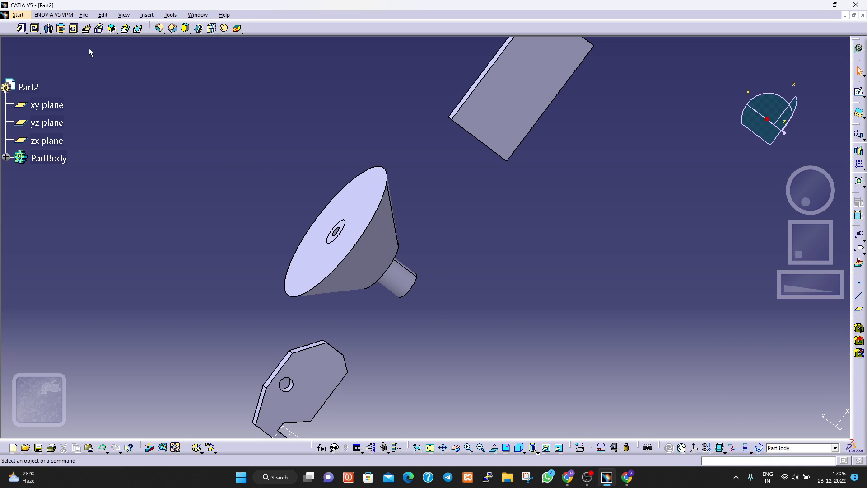
# Step: Try a 360-degree groove with the rectangular pad's large face as profile and the shaft axis as rotation axis
pyautogui.click(61, 28)
pyautogui.click(522, 111)
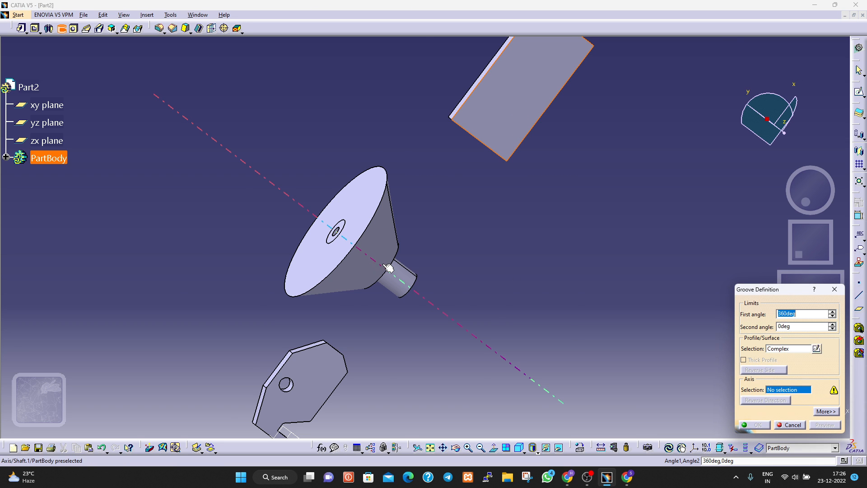
pyautogui.click(400, 271)
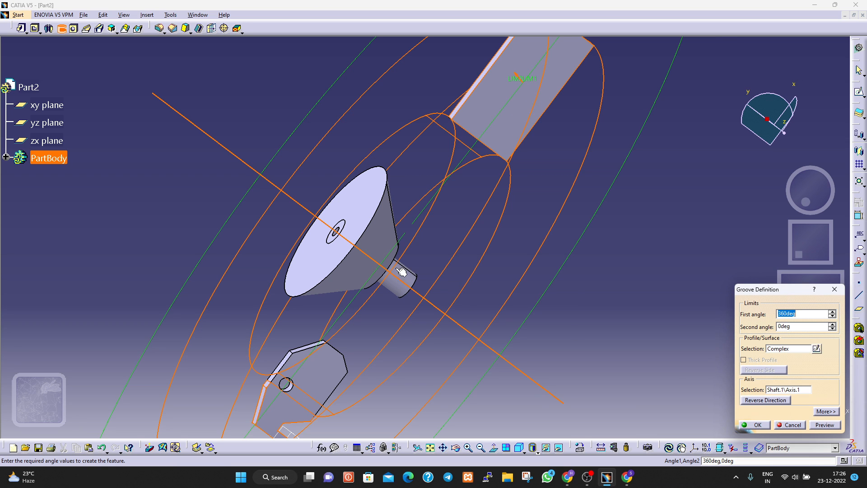
pyautogui.click(824, 424)
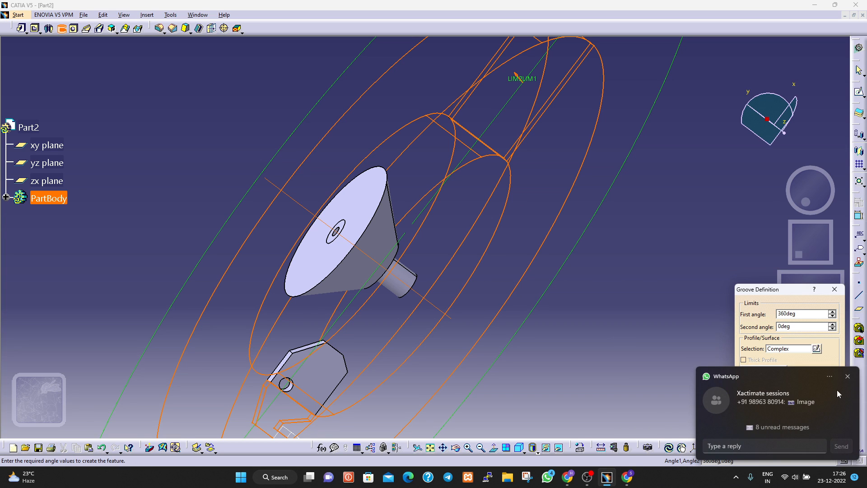
pyautogui.click(847, 376)
pyautogui.click(789, 424)
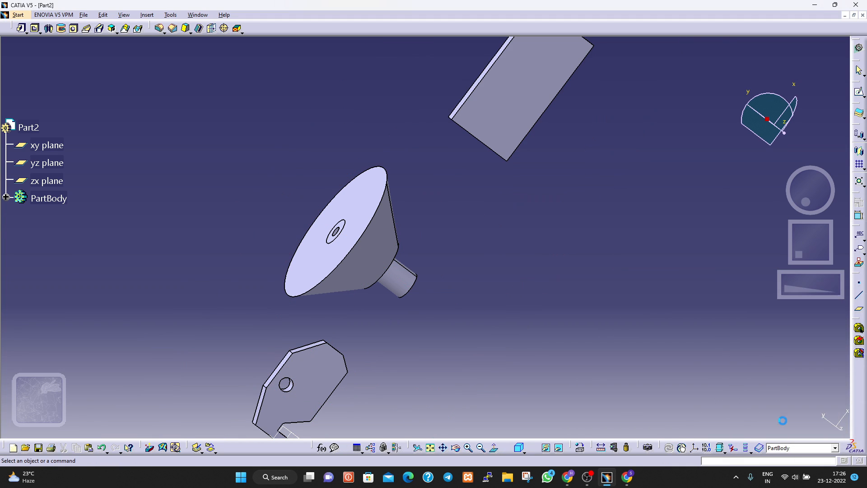
# Step: Open a sketch on the xy plane and draw a rectangle about 50 by 30 mm across the cone's sloping edge
pyautogui.click(45, 145)
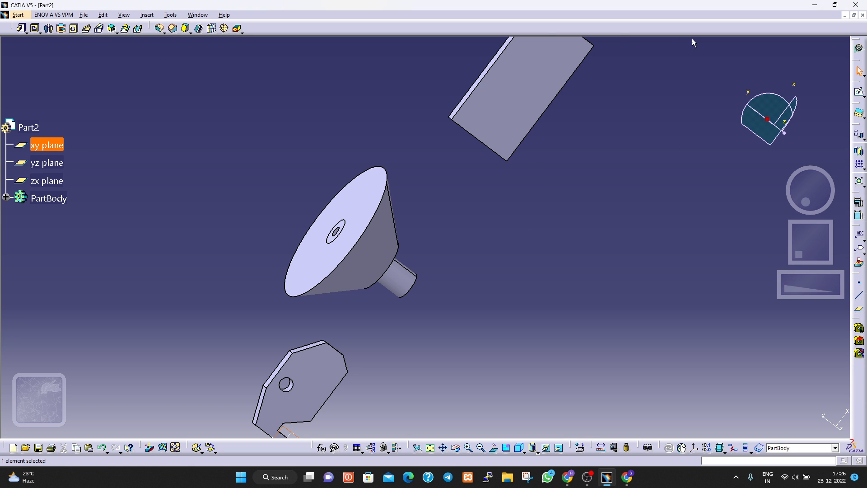
pyautogui.click(859, 92)
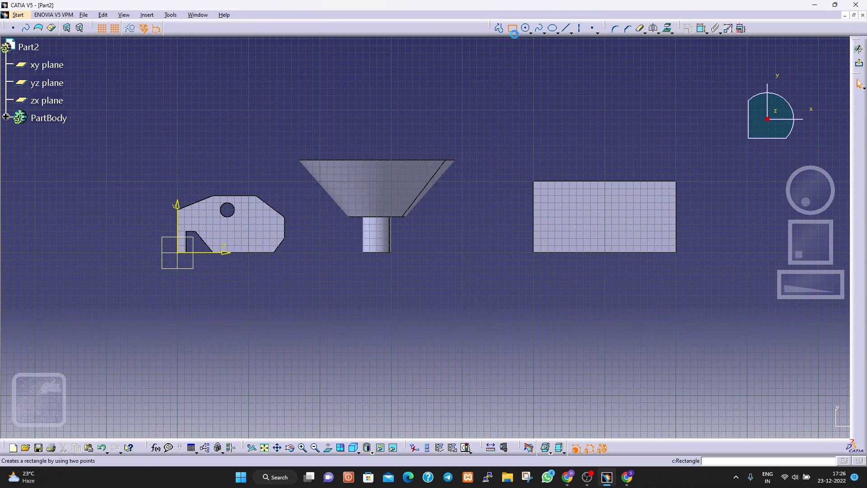
pyautogui.click(512, 29)
pyautogui.click(412, 181)
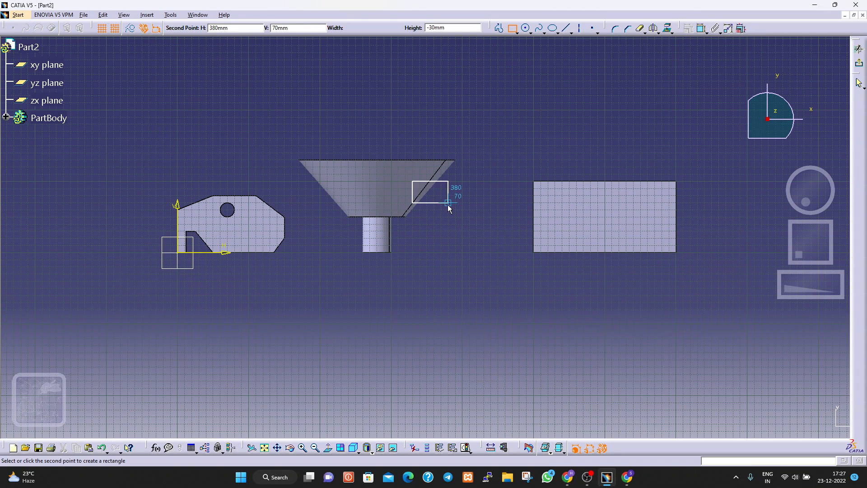
pyautogui.click(448, 203)
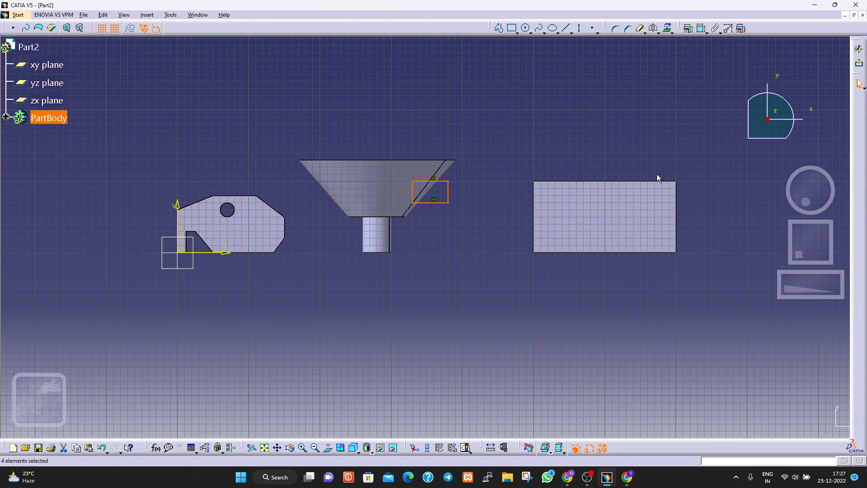
# Step: Exit the sketch and cut the rectangle as a 360-degree Groove about the shaft axis
pyautogui.click(858, 63)
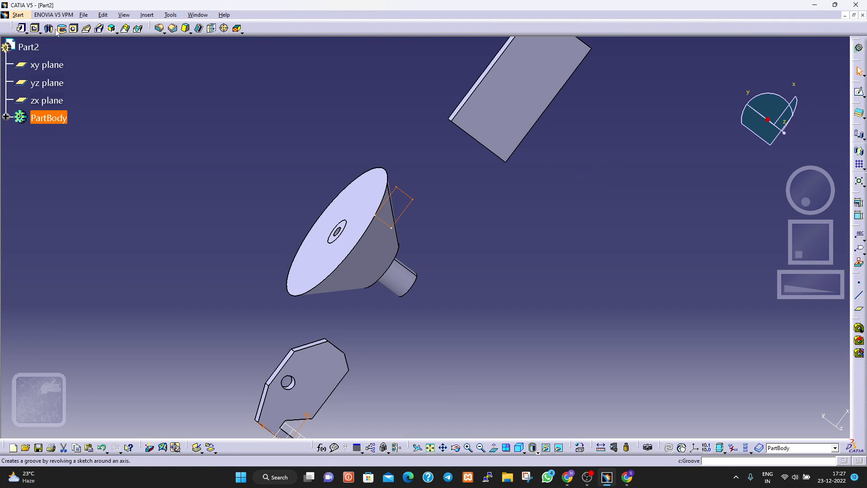
pyautogui.click(62, 29)
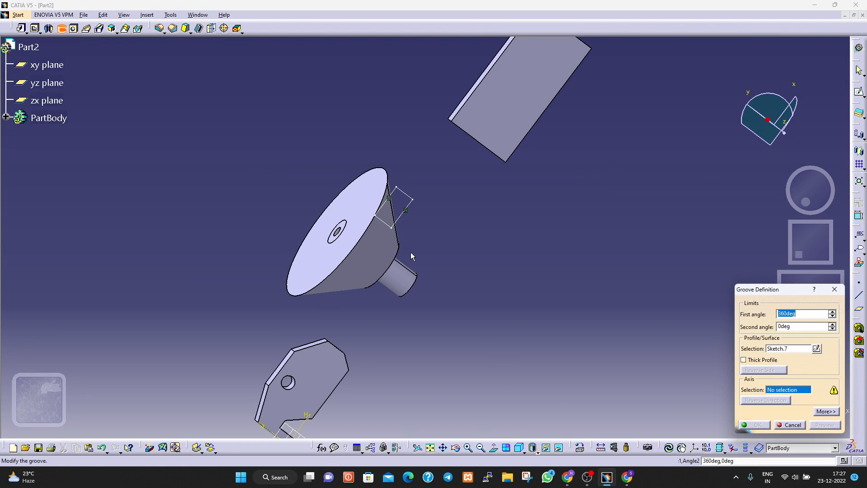
pyautogui.click(399, 277)
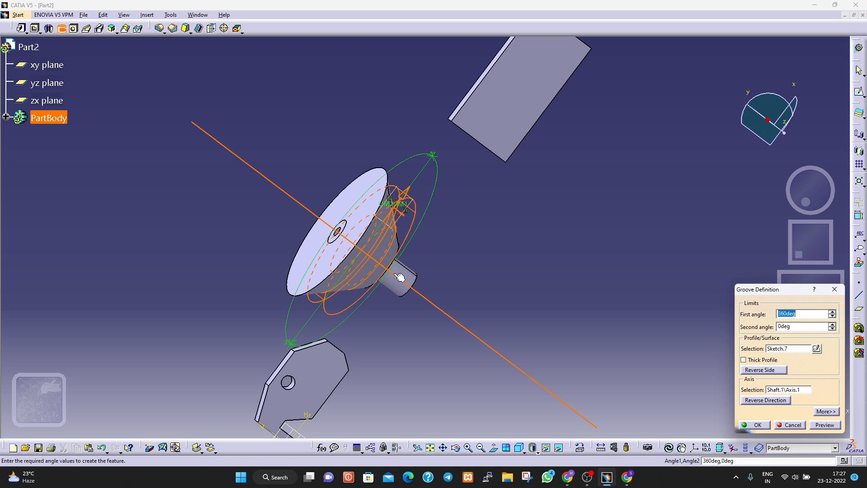
pyautogui.click(825, 425)
pyautogui.click(762, 426)
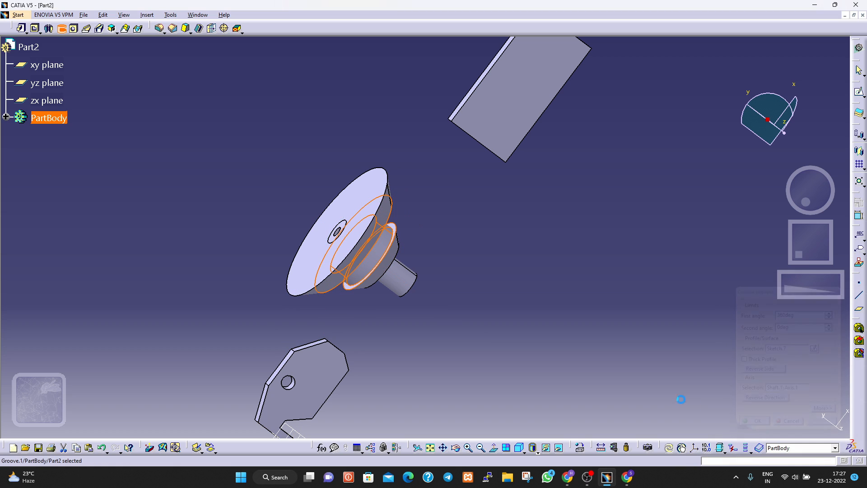
# Step: Examine the groove around the cone from different sides and look at the Rib definition options
pyautogui.moveTo(445, 294); pyautogui.dragTo(441, 292, button='middle')
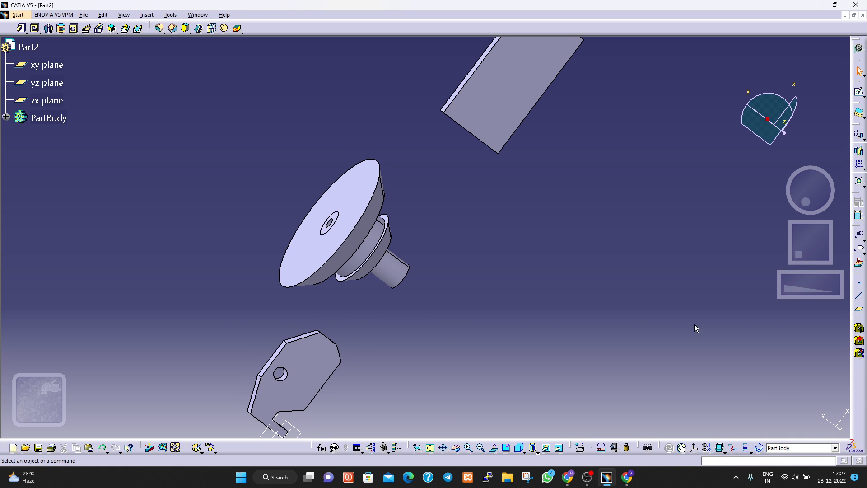
pyautogui.moveTo(821, 200); pyautogui.dragTo(798, 174)
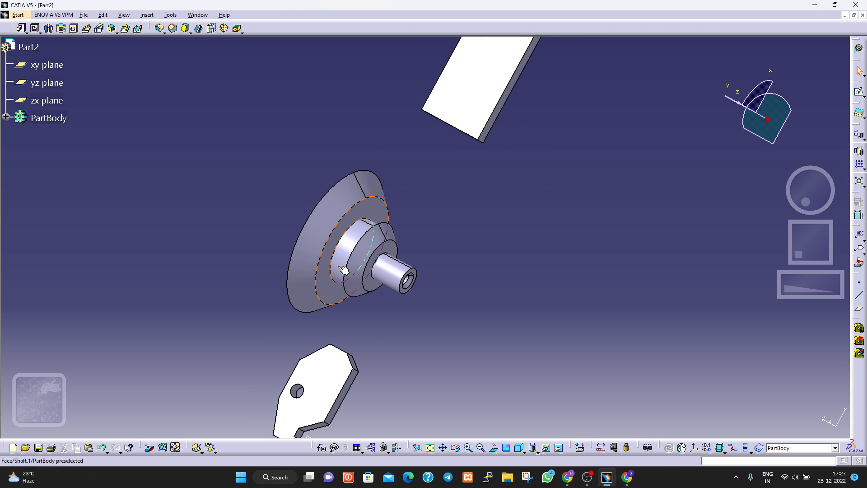
pyautogui.moveTo(820, 289); pyautogui.dragTo(795, 288)
pyautogui.moveTo(804, 194); pyautogui.dragTo(684, 325)
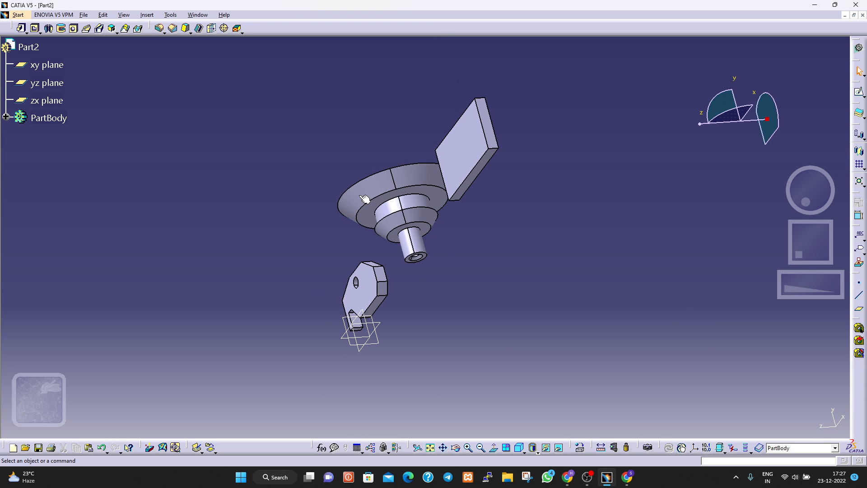
pyautogui.click(87, 30)
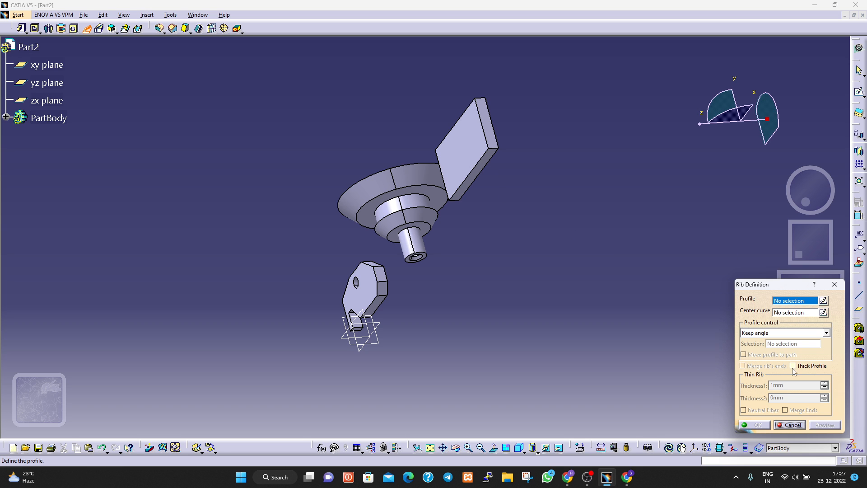
pyautogui.click(789, 425)
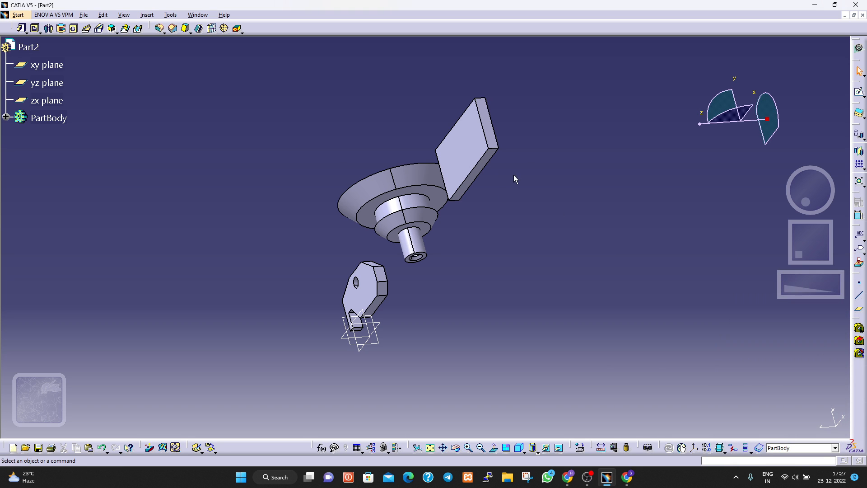